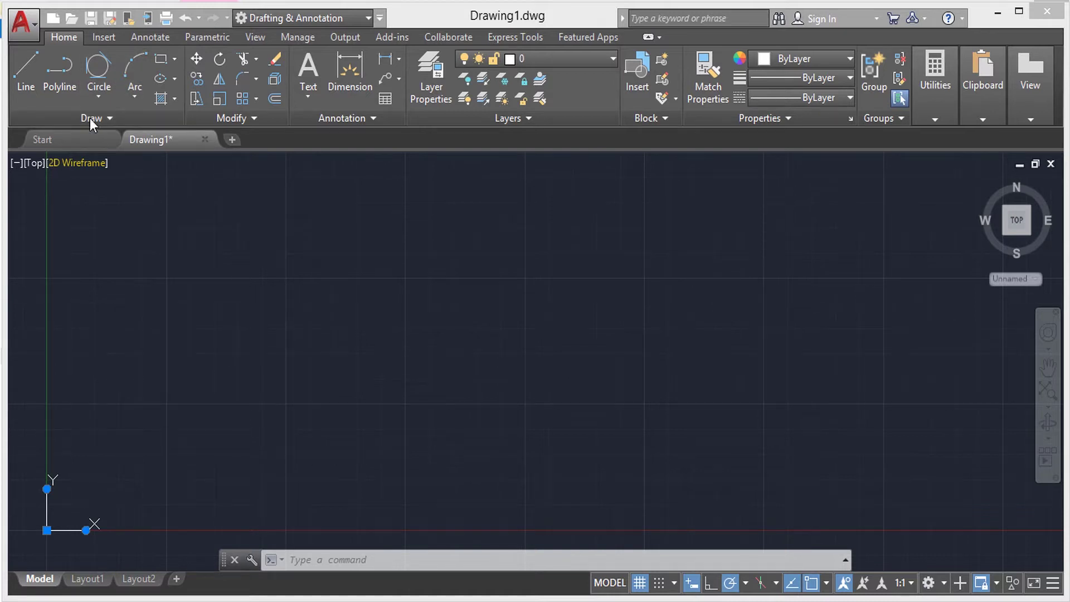
Step: Draw two trial centre-radius circles, then crossing-select and erase both
{"action": "left_click", "coordinate": [394, 557]}
{"action": "type", "text": "CI"}
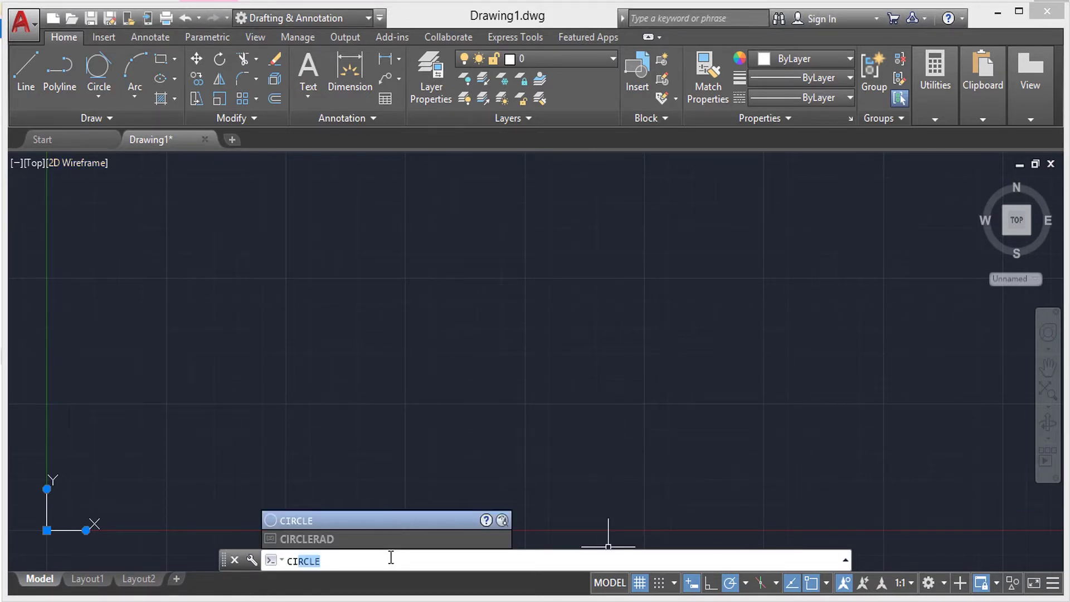
{"action": "key", "text": "Return"}
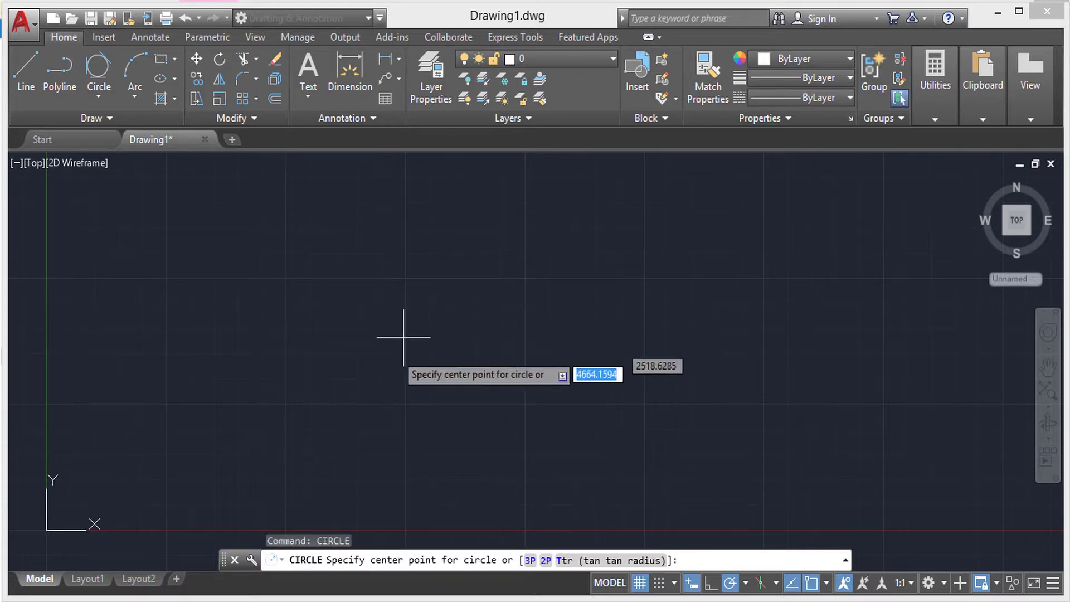
{"action": "left_click", "coordinate": [366, 315]}
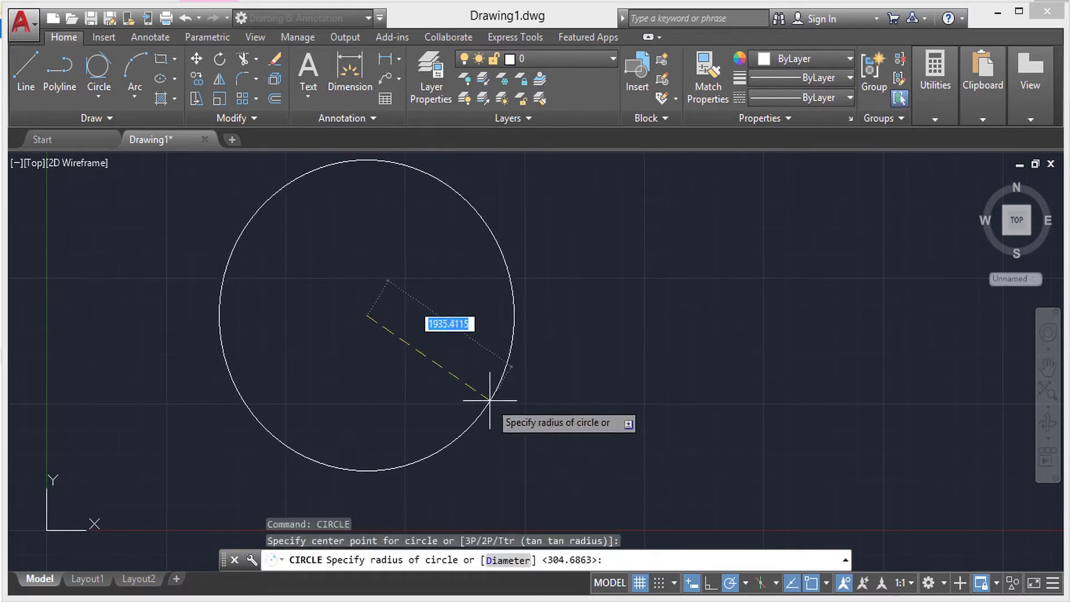
{"action": "left_click", "coordinate": [99, 95]}
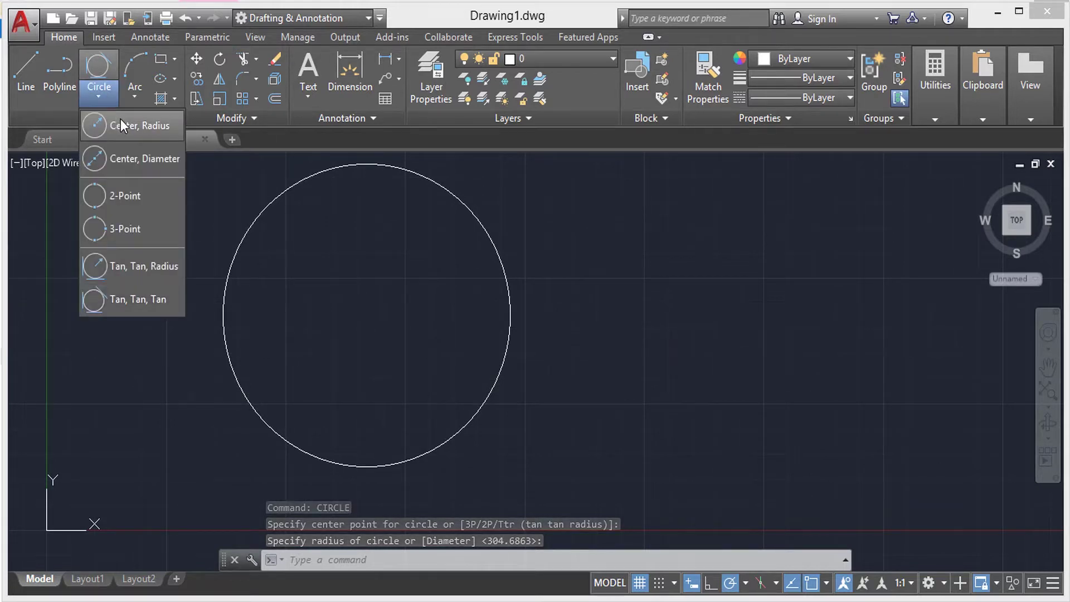
{"action": "left_click", "coordinate": [120, 119]}
{"action": "left_click", "coordinate": [662, 309]}
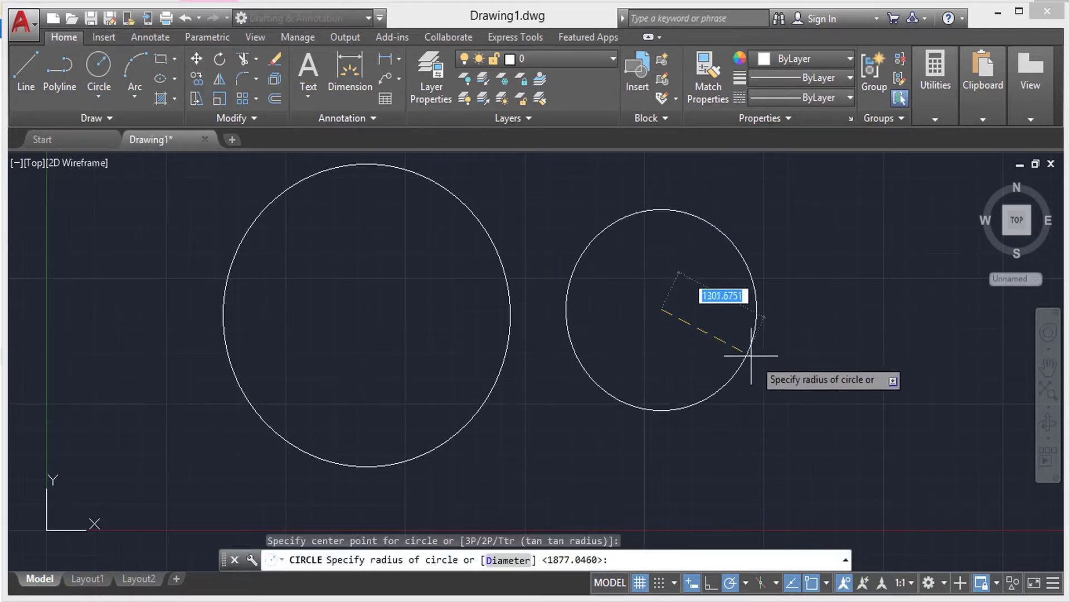
{"action": "left_click", "coordinate": [761, 327]}
{"action": "left_click", "coordinate": [838, 218]}
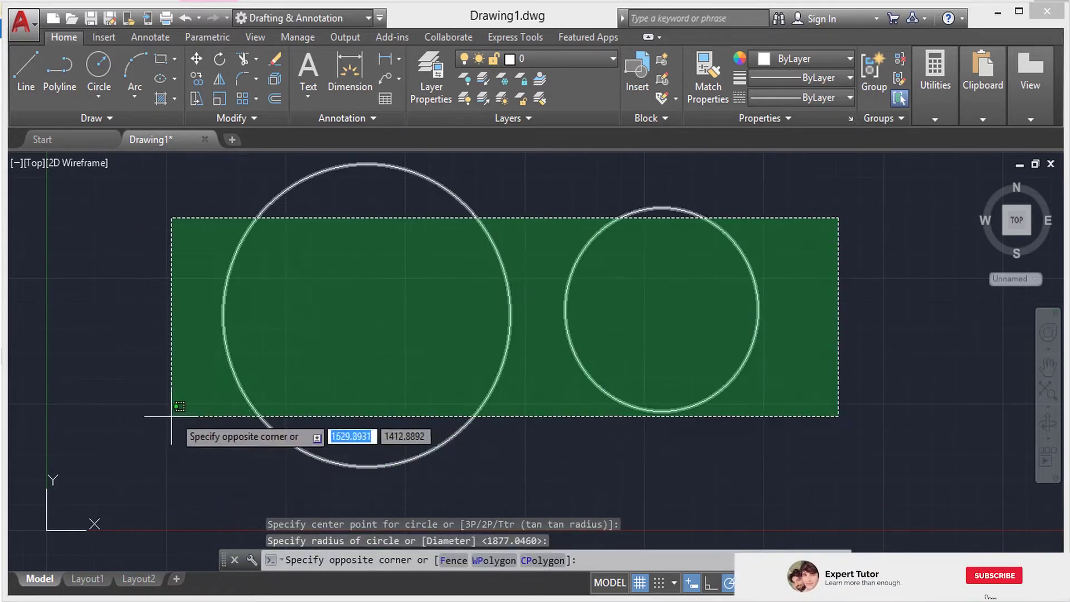
{"action": "left_click", "coordinate": [169, 436]}
{"action": "key", "text": "Delete"}
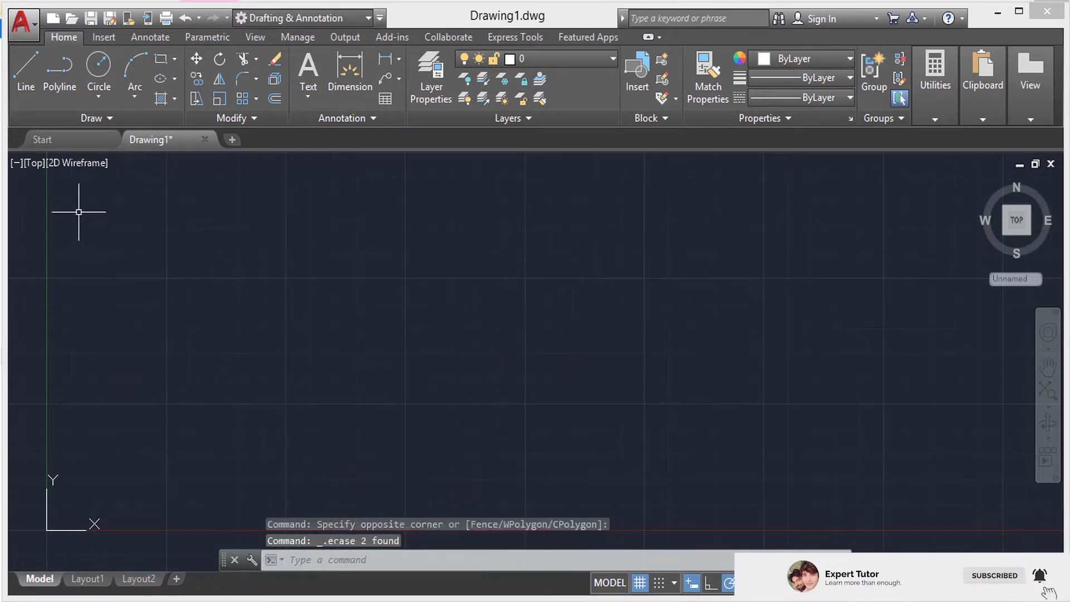
Step: Try the 3-Point, Center-Radius and Tan, Tan, Radius circle options, cancelling each
{"action": "left_click", "coordinate": [98, 95]}
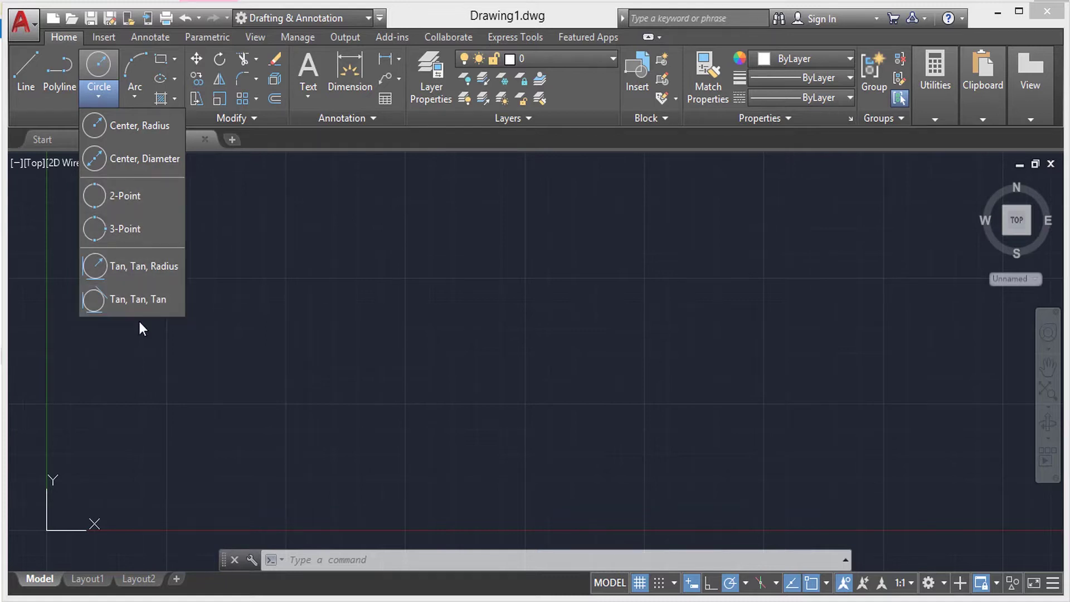
{"action": "left_click", "coordinate": [135, 243]}
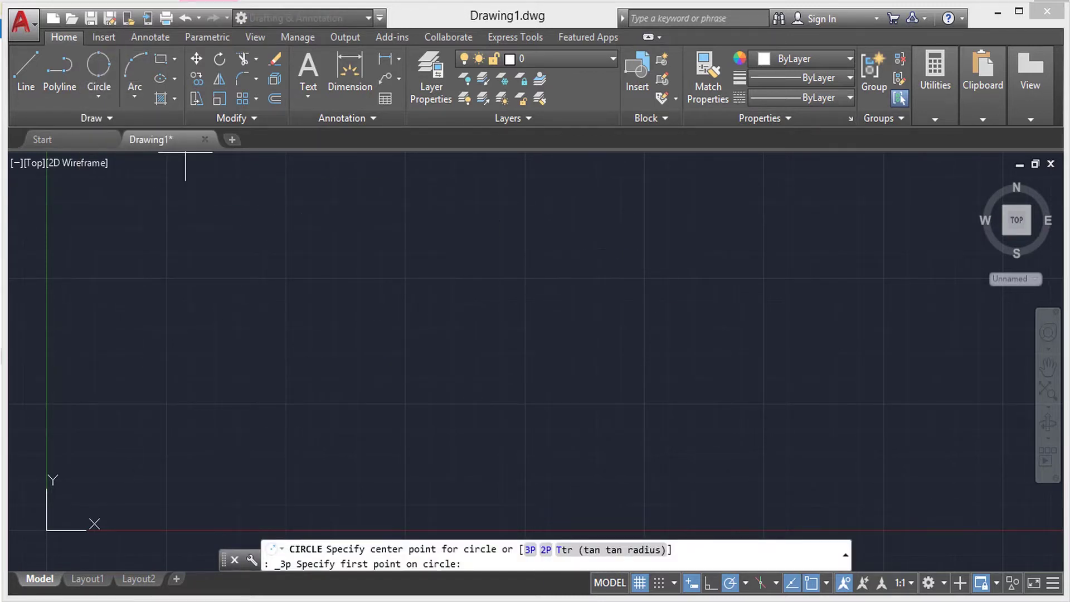
{"action": "key", "text": "Escape"}
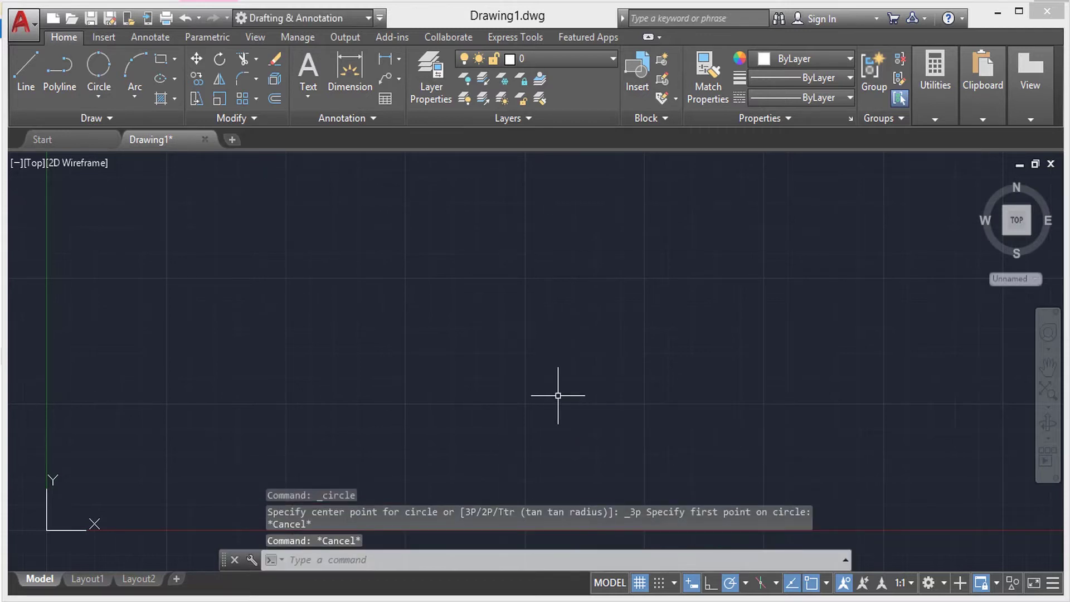
{"action": "type", "text": "CI"}
{"action": "key", "text": "Return"}
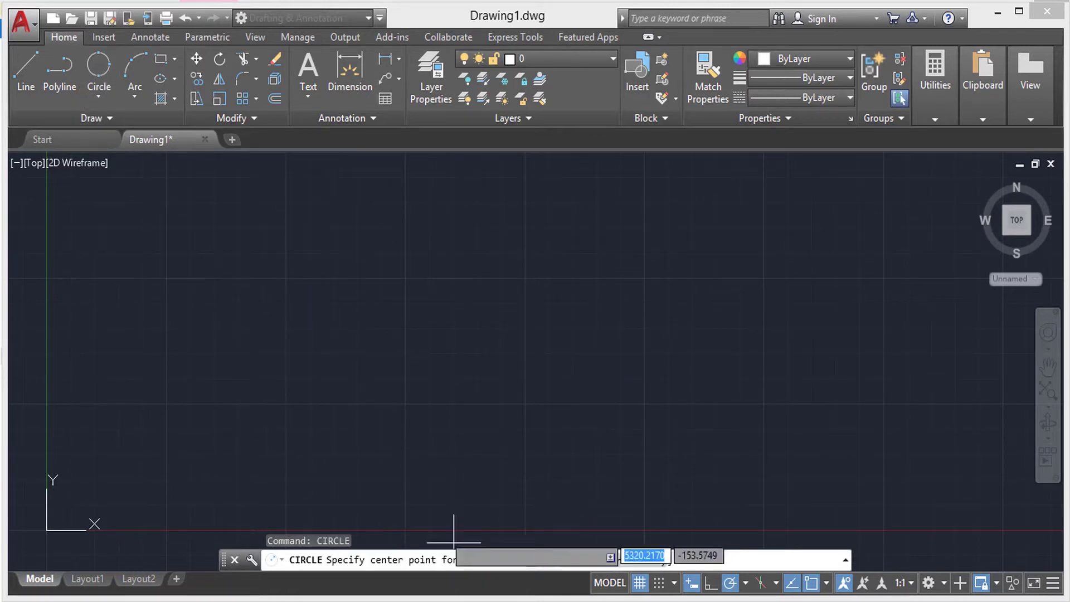
{"action": "left_click", "coordinate": [97, 97]}
{"action": "left_click", "coordinate": [148, 132]}
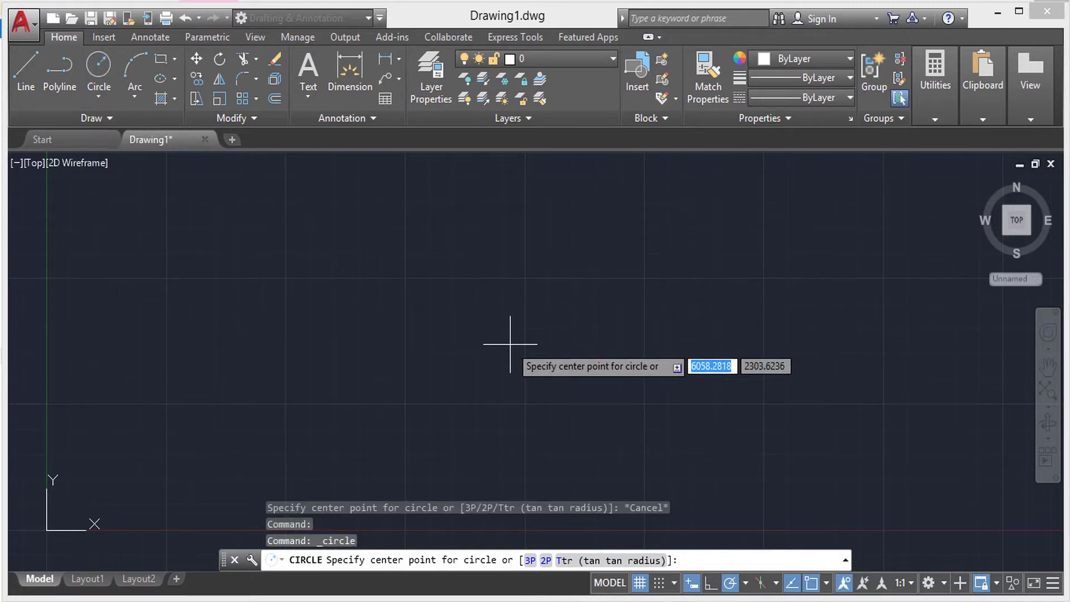
{"action": "key", "text": "Escape"}
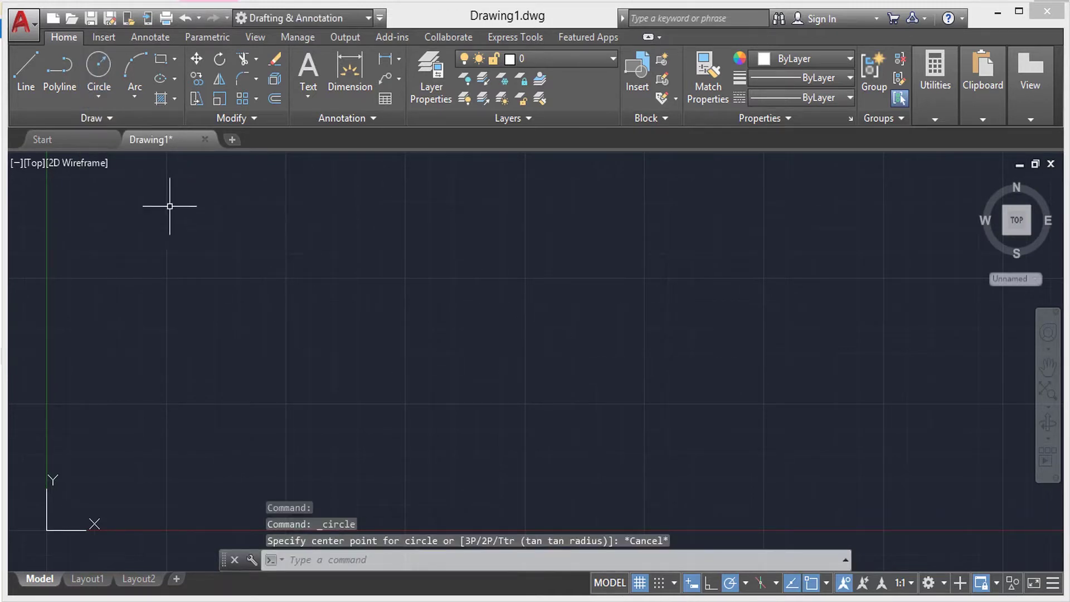
{"action": "left_click", "coordinate": [98, 70]}
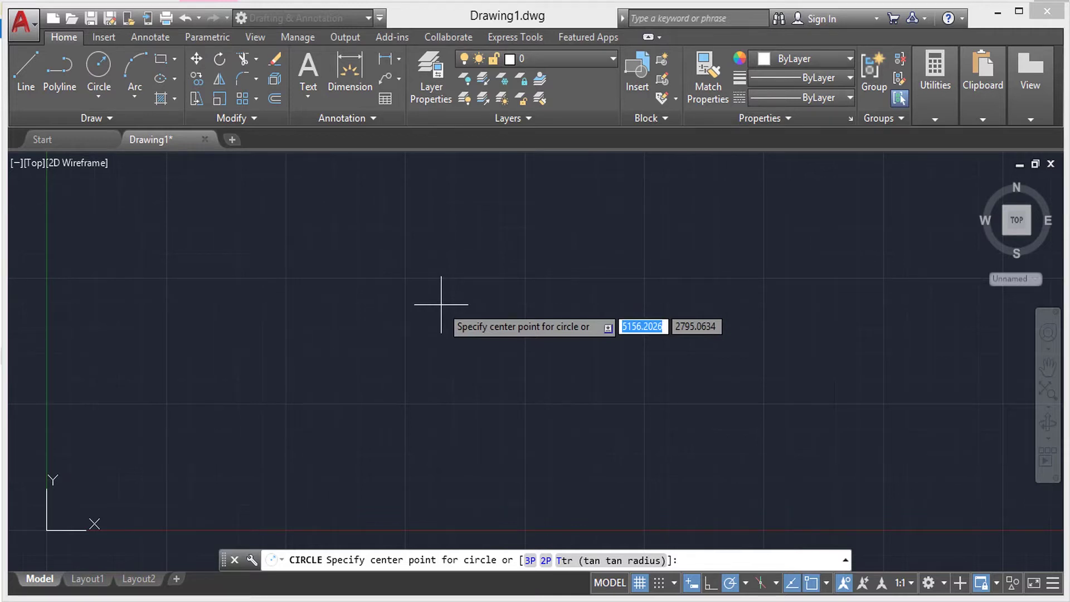
{"action": "left_click", "coordinate": [98, 100]}
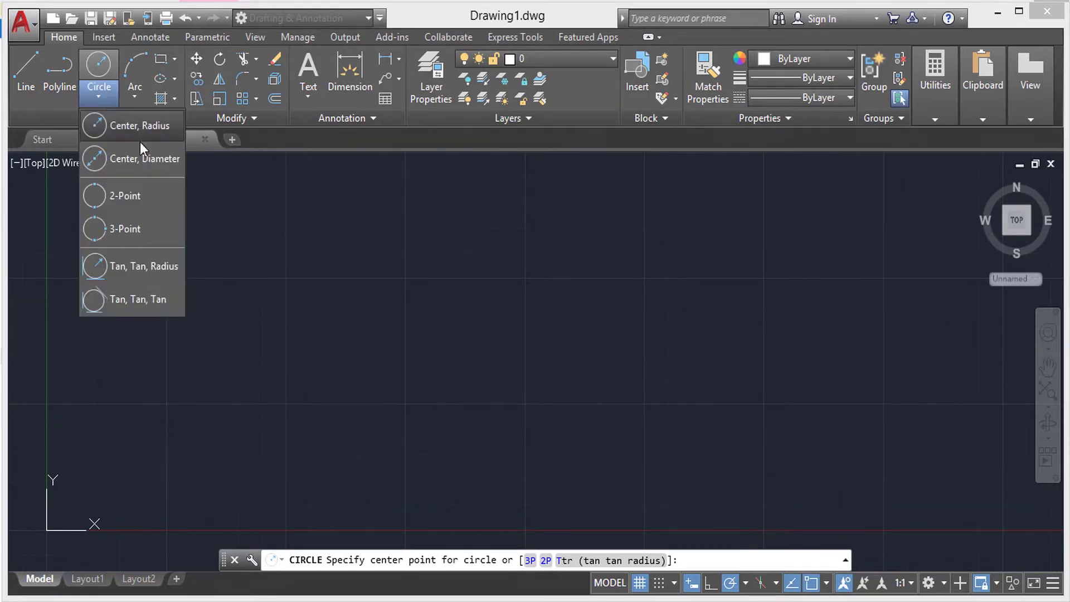
{"action": "left_click", "coordinate": [143, 268]}
{"action": "key", "text": "Escape"}
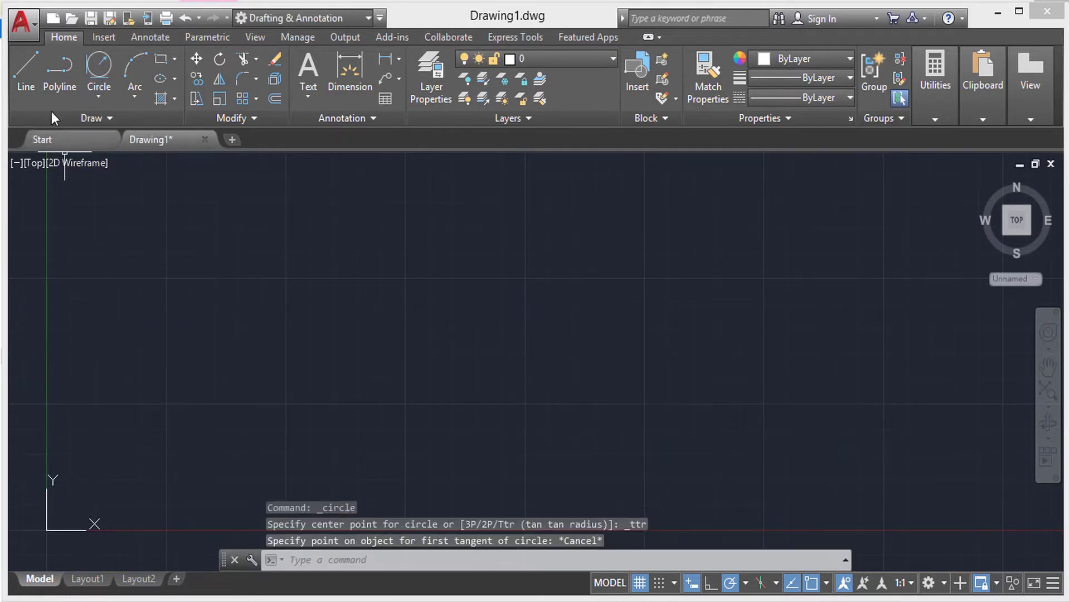
Step: Draw a four-segment zigzag of lines across the drawing
{"action": "left_click", "coordinate": [26, 67]}
{"action": "left_click", "coordinate": [365, 431]}
{"action": "left_click", "coordinate": [442, 314]}
{"action": "left_click", "coordinate": [605, 454]}
{"action": "left_click", "coordinate": [697, 302]}
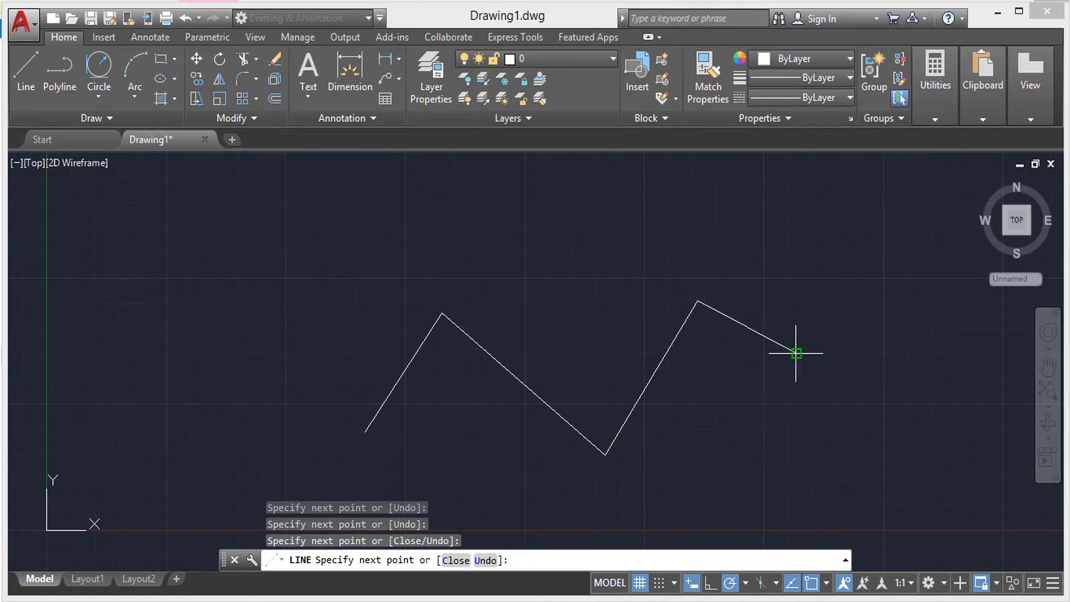
{"action": "left_click", "coordinate": [798, 353]}
{"action": "key", "text": "Escape"}
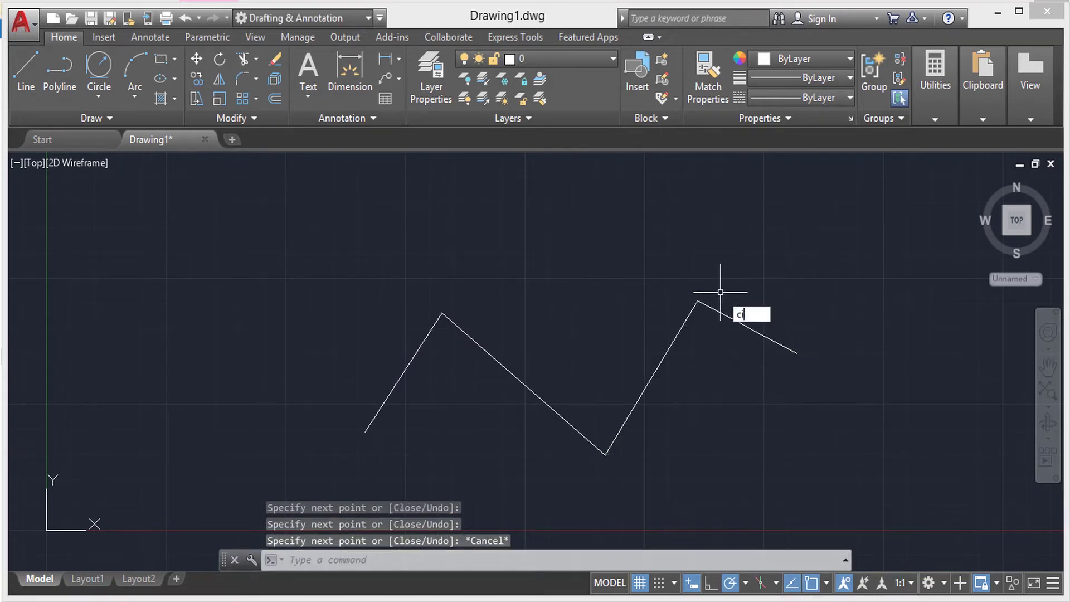
Step: Start a circle with the RC alias, place a centre, then cancel it
{"action": "type", "text": "rc"}
{"action": "key", "text": "Return"}
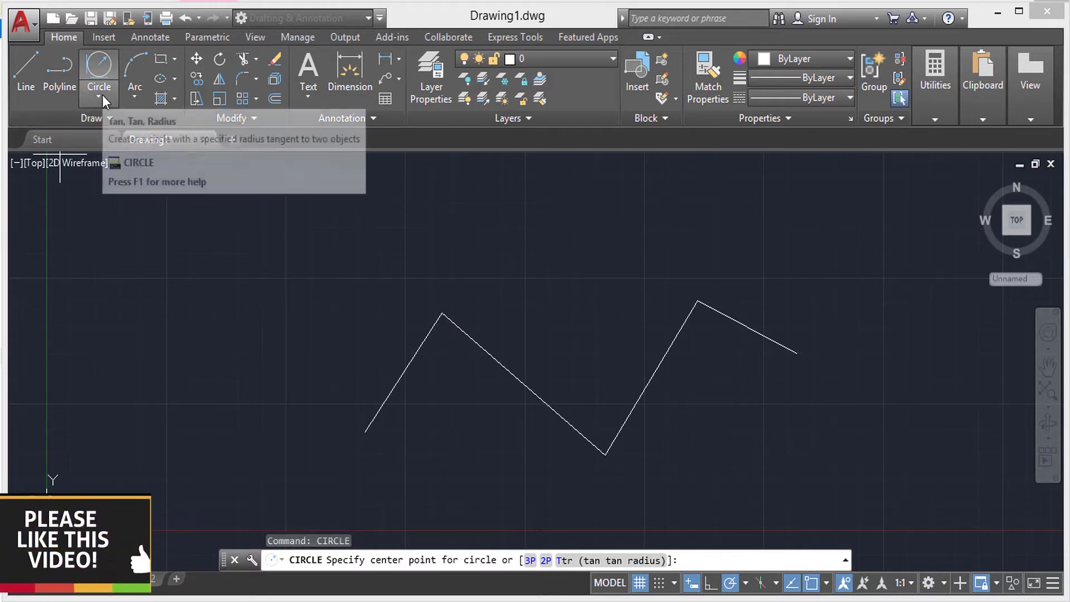
{"action": "left_click", "coordinate": [100, 96]}
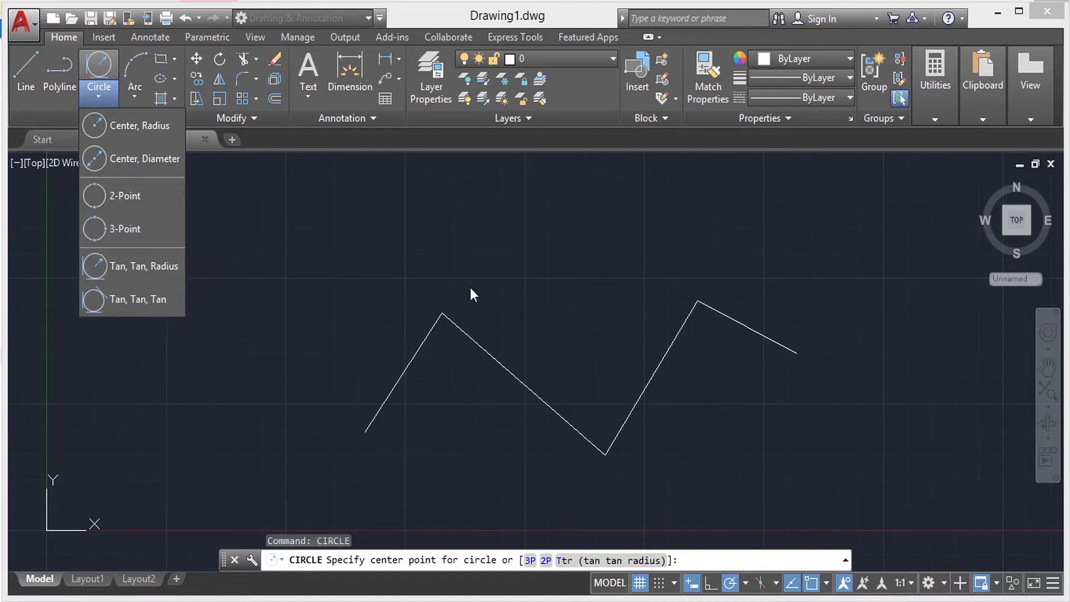
{"action": "left_click", "coordinate": [827, 230]}
{"action": "type", "text": "1"}
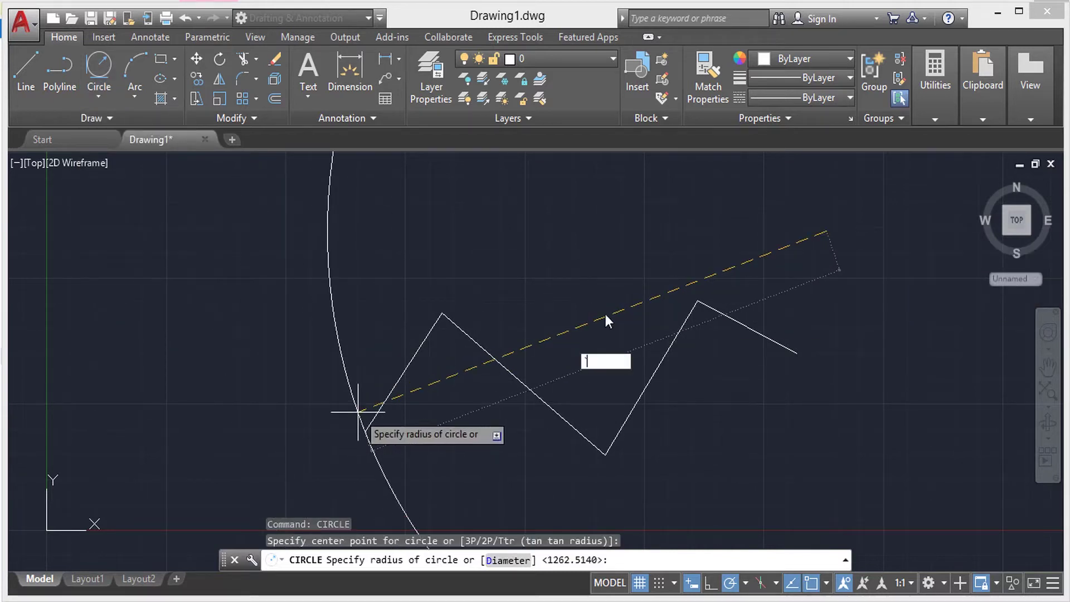
{"action": "key", "text": "Escape"}
{"action": "key", "text": "Escape"}
Step: Crossing-select all four zigzag lines and delete them
{"action": "left_click", "coordinate": [425, 375]}
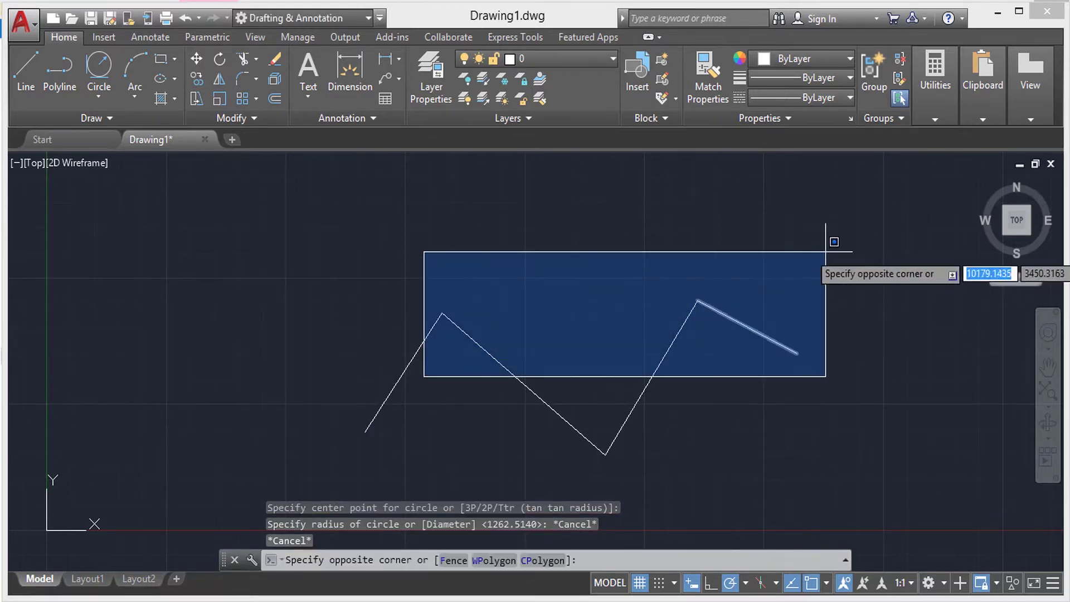
{"action": "left_click", "coordinate": [827, 252]}
{"action": "left_click", "coordinate": [859, 205]}
{"action": "left_click", "coordinate": [260, 491]}
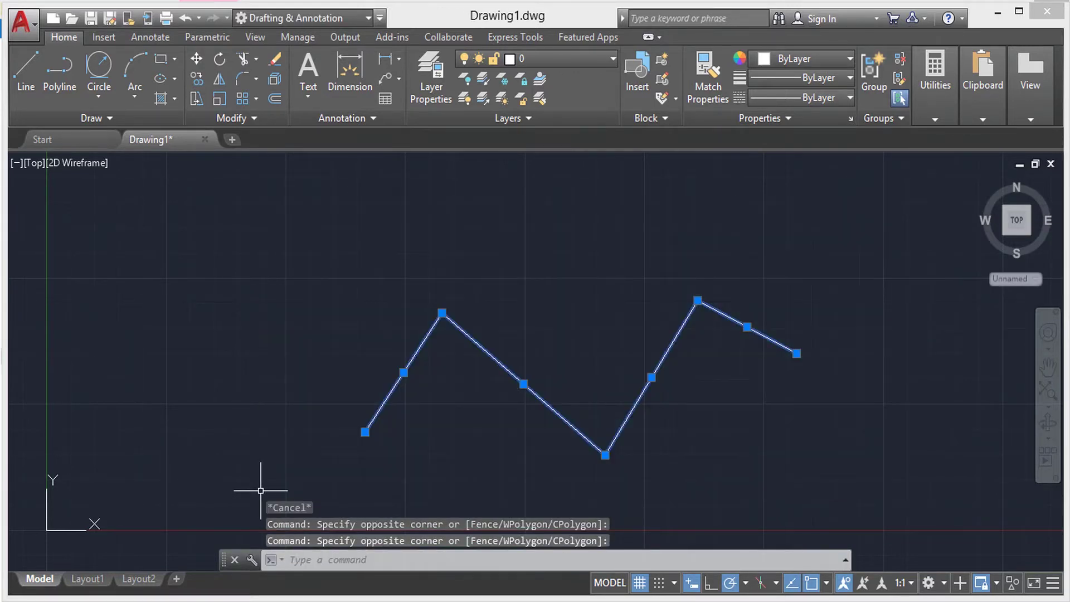
{"action": "key", "text": "Delete"}
{"action": "left_click", "coordinate": [97, 97]}
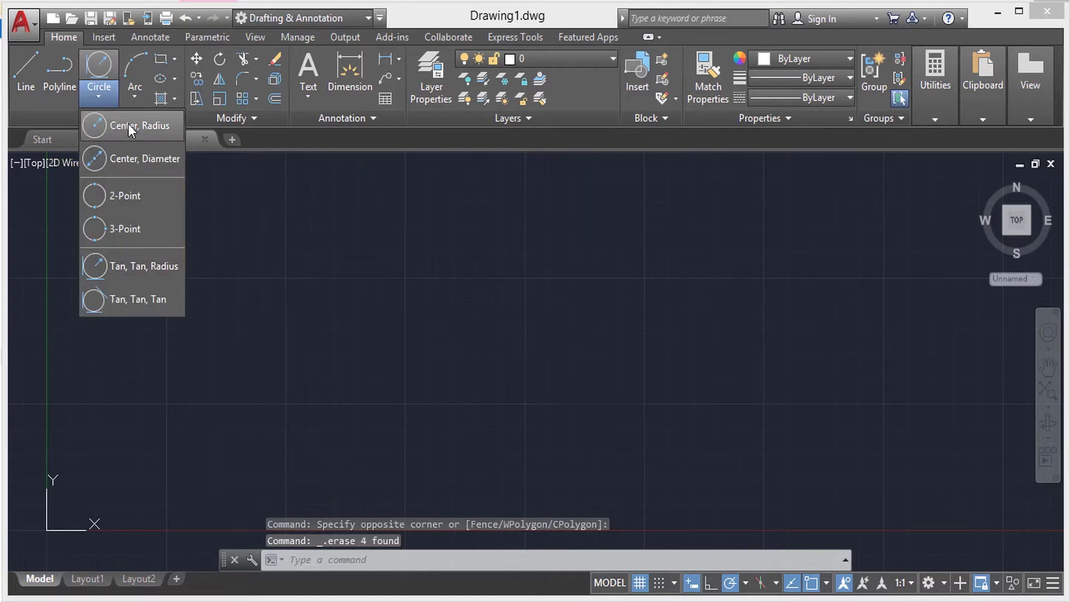
Step: Draw a centre-radius circle of radius 20 and shift the view up
{"action": "left_click", "coordinate": [138, 126]}
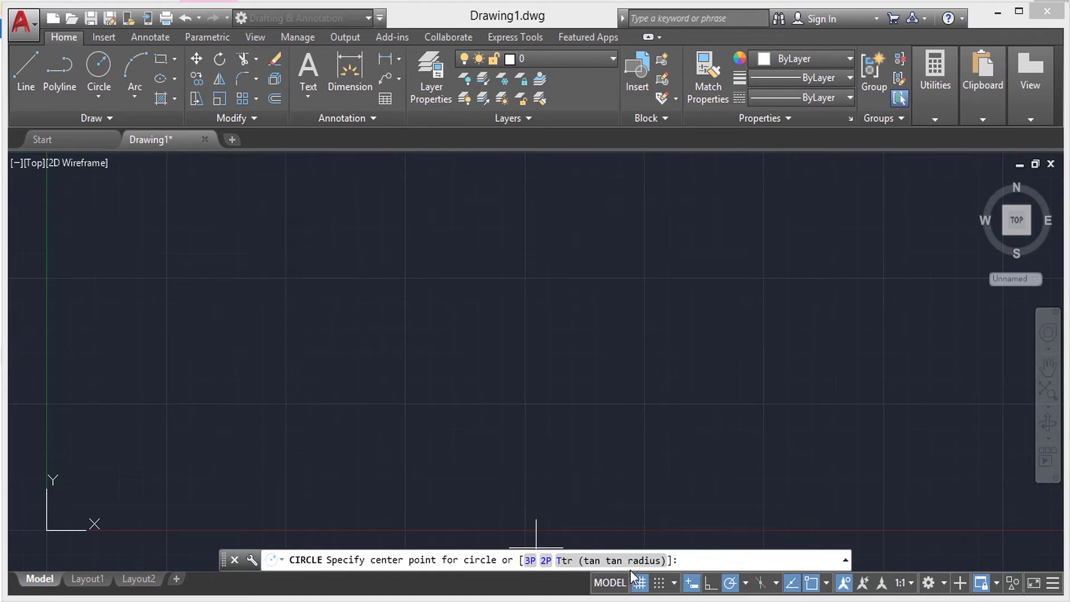
{"action": "left_click", "coordinate": [99, 97]}
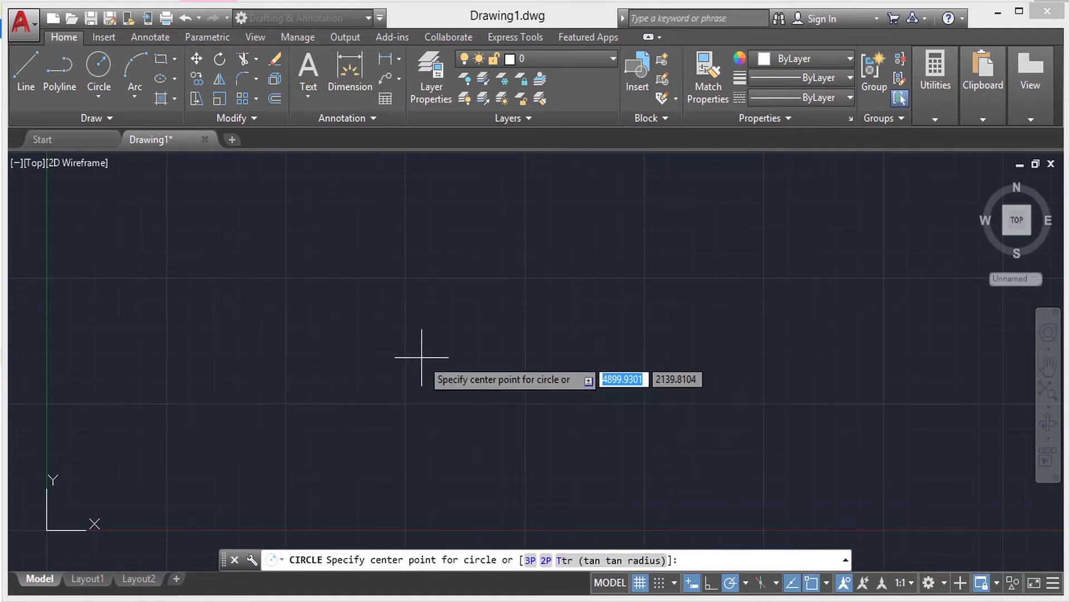
{"action": "left_click", "coordinate": [104, 72]}
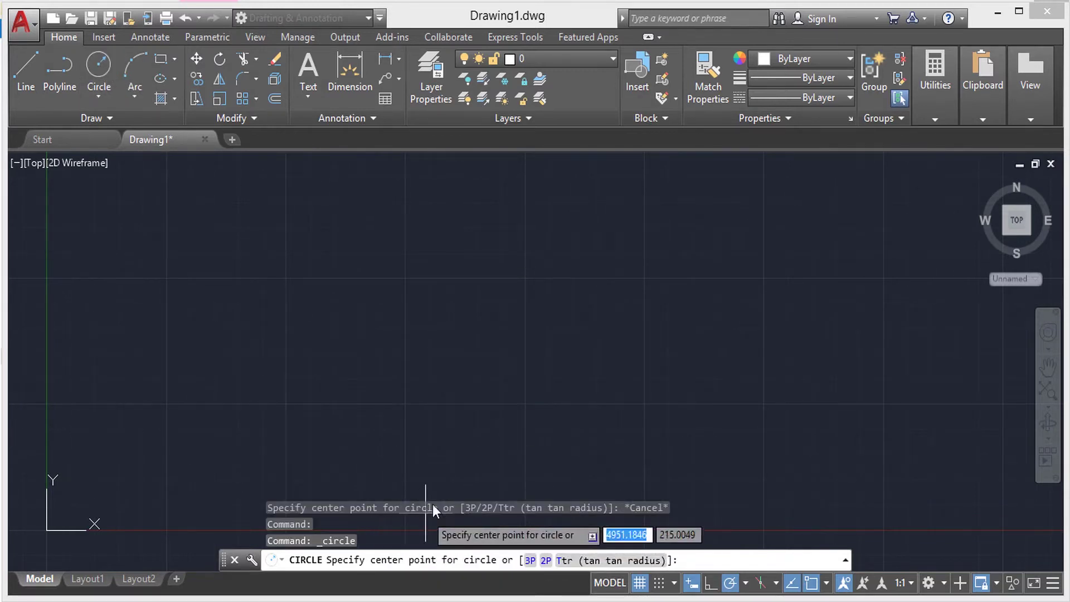
{"action": "left_click", "coordinate": [321, 378]}
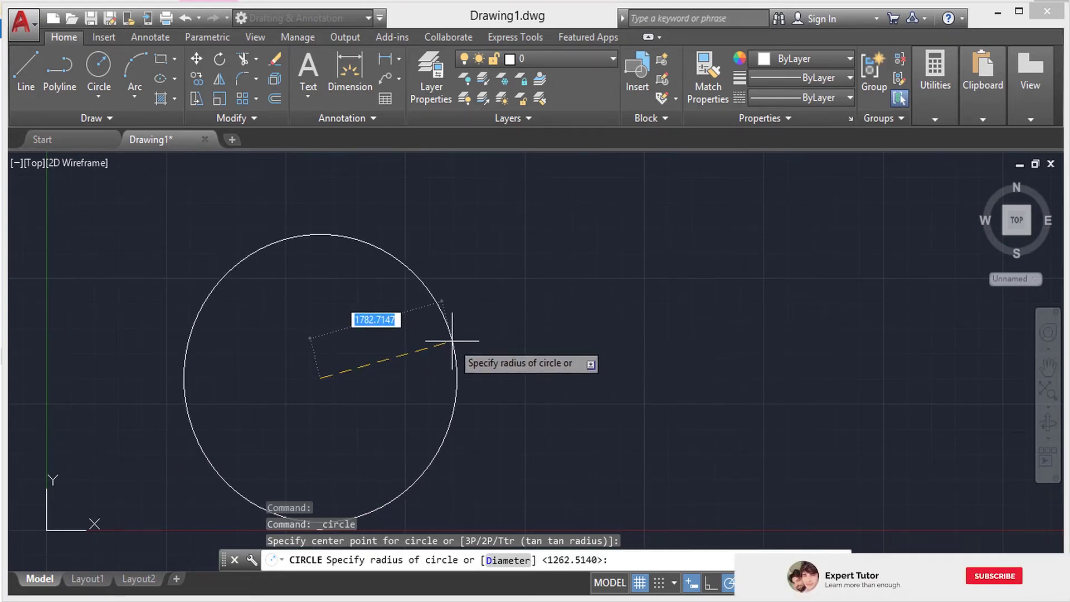
{"action": "type", "text": "20"}
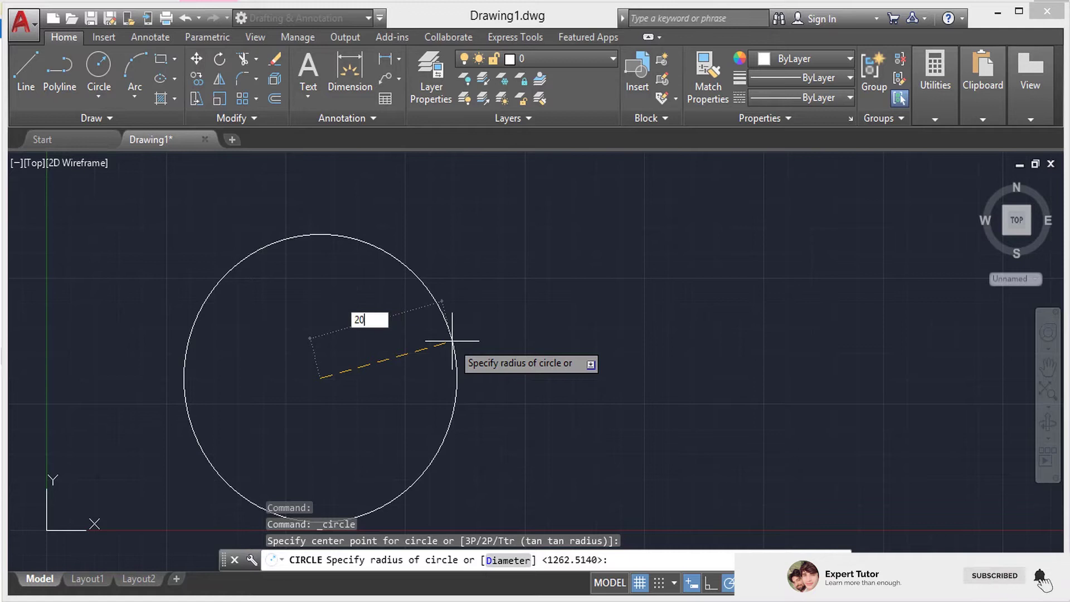
{"action": "key", "text": "Return"}
{"action": "scroll", "coordinate": [296, 356], "scroll_direction": "up", "scroll_amount": 2}
{"action": "scroll", "coordinate": [337, 365], "scroll_direction": "up", "scroll_amount": 2}
{"action": "scroll", "coordinate": [337, 366], "scroll_direction": "up", "scroll_amount": 3}
{"action": "scroll", "coordinate": [341, 354], "scroll_direction": "up", "scroll_amount": 2}
{"action": "middle_click_drag", "start_coordinate": [342, 354], "coordinate": [375, 238]}
{"action": "scroll", "coordinate": [389, 278], "scroll_direction": "down", "scroll_amount": 2}
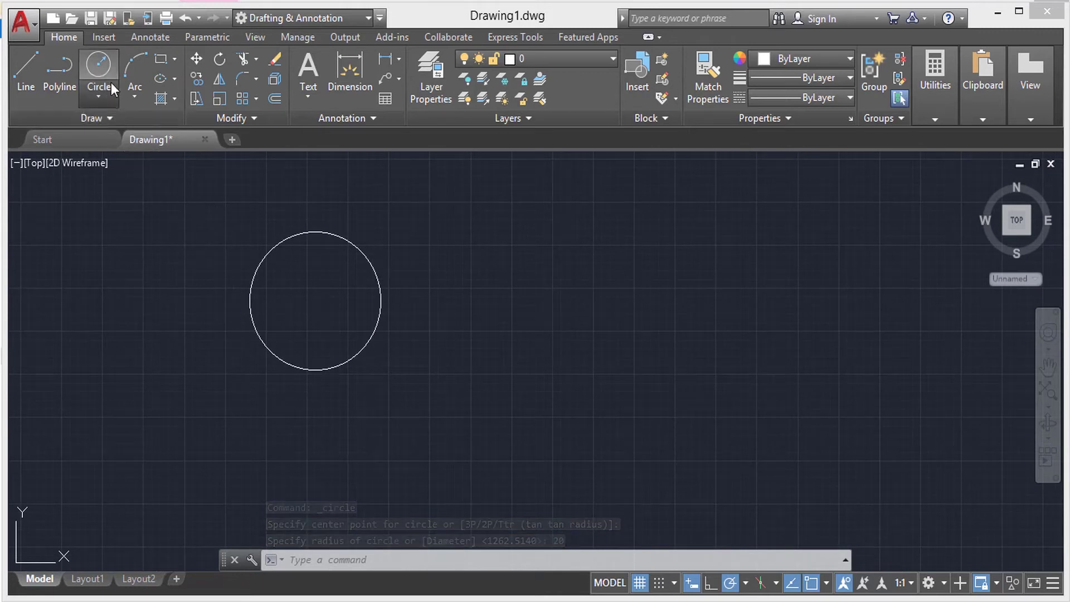
Step: Add two more centre-radius circles beside it, radius 30 and 56
{"action": "left_click", "coordinate": [100, 92]}
{"action": "left_click", "coordinate": [149, 134]}
{"action": "left_click", "coordinate": [475, 309]}
{"action": "type", "text": "30"}
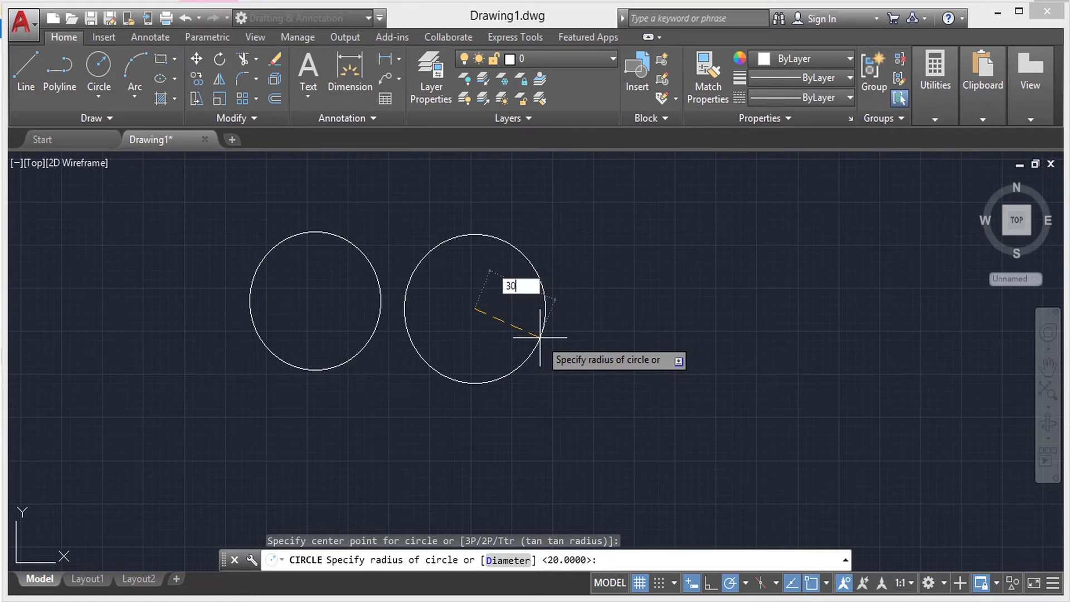
{"action": "key", "text": "Return"}
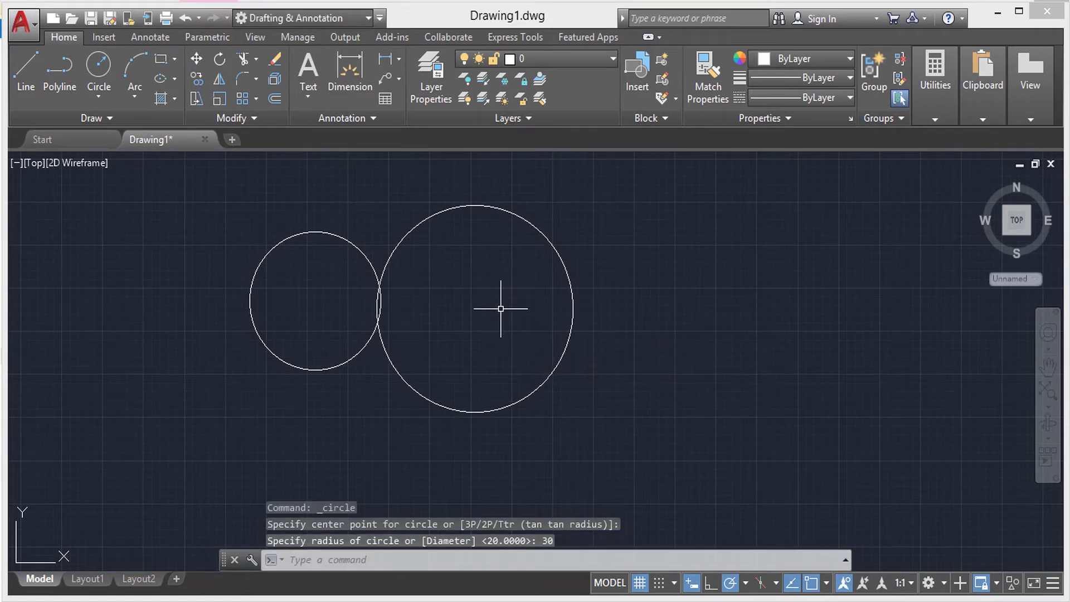
{"action": "key", "text": "Return"}
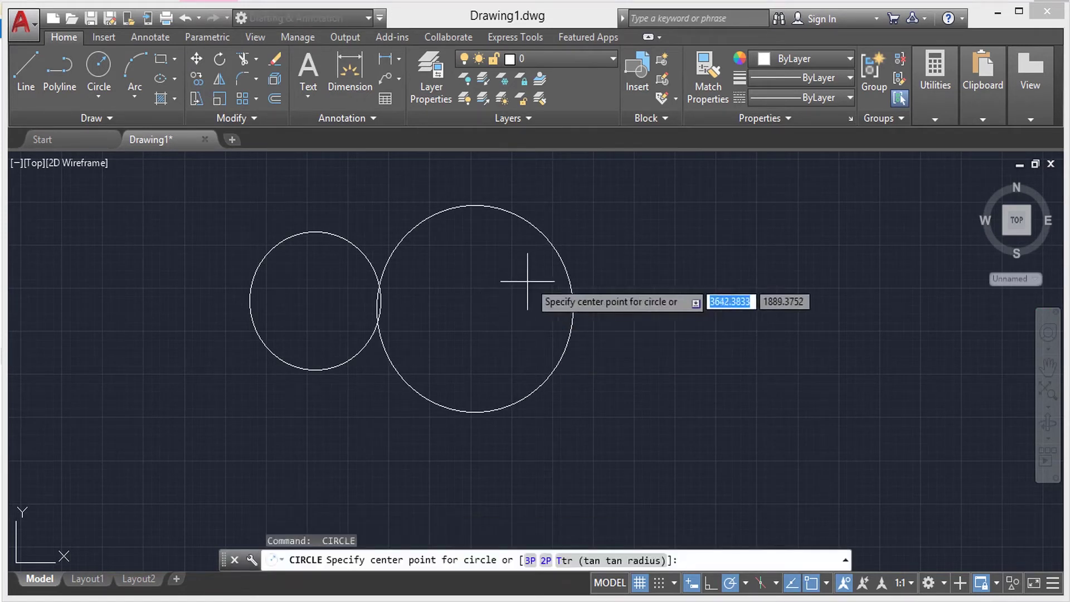
{"action": "left_click", "coordinate": [654, 370]}
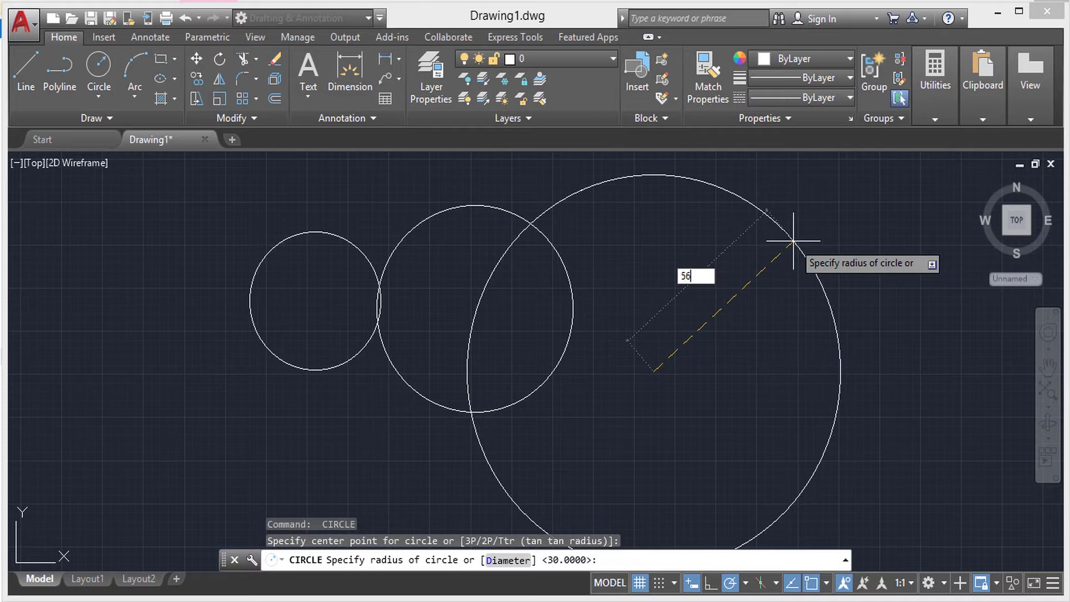
{"action": "key", "text": "Return"}
Step: Crossing-select all the circles and delete them
{"action": "left_click", "coordinate": [881, 190]}
{"action": "left_click", "coordinate": [296, 435]}
{"action": "key", "text": "Delete"}
{"action": "left_click", "coordinate": [97, 99]}
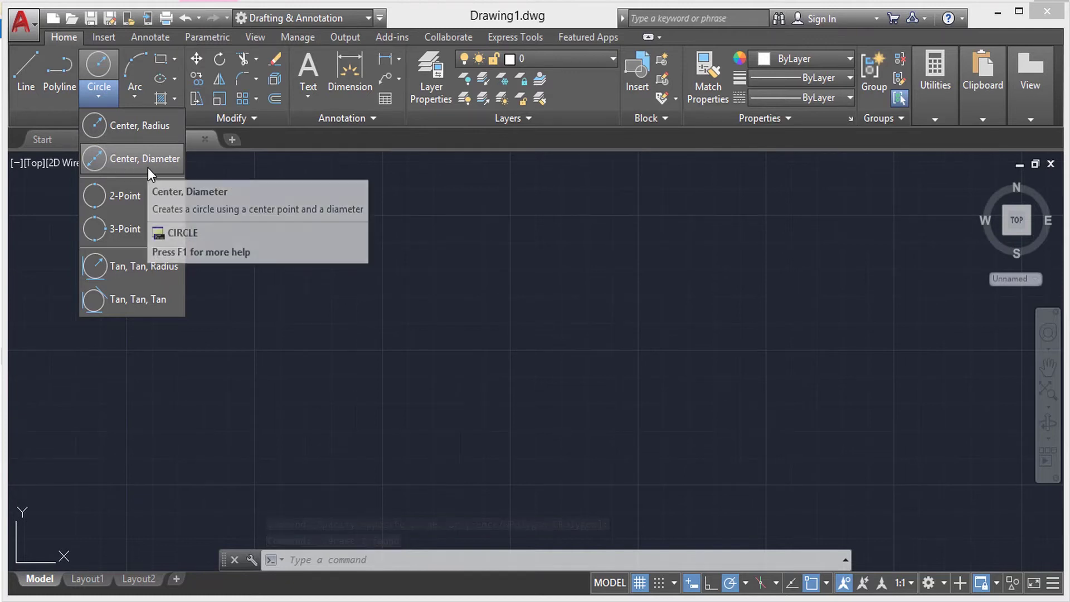
{"action": "mouse_move", "coordinate": [134, 159]}
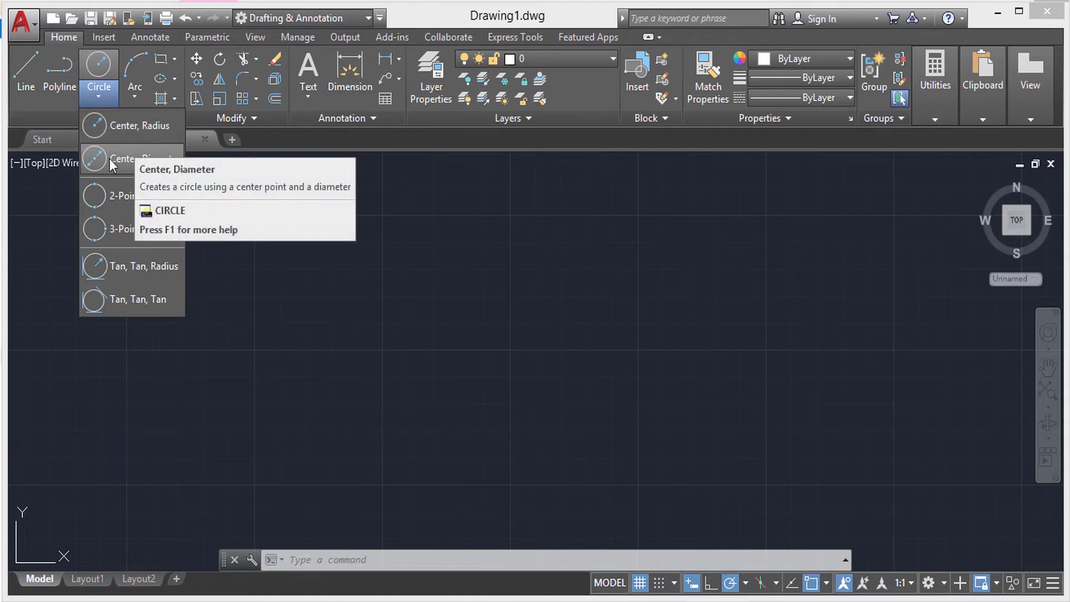
Step: Draw one large centre-radius circle by picking centre and radius point, then erase it
{"action": "left_click", "coordinate": [122, 128]}
{"action": "left_click", "coordinate": [390, 362]}
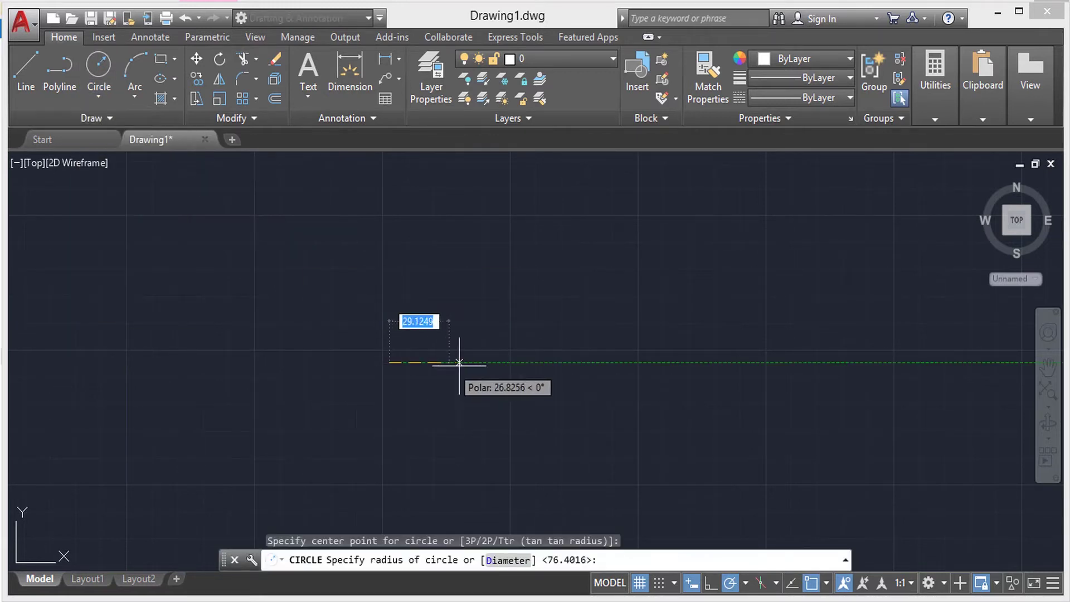
{"action": "left_click", "coordinate": [559, 350]}
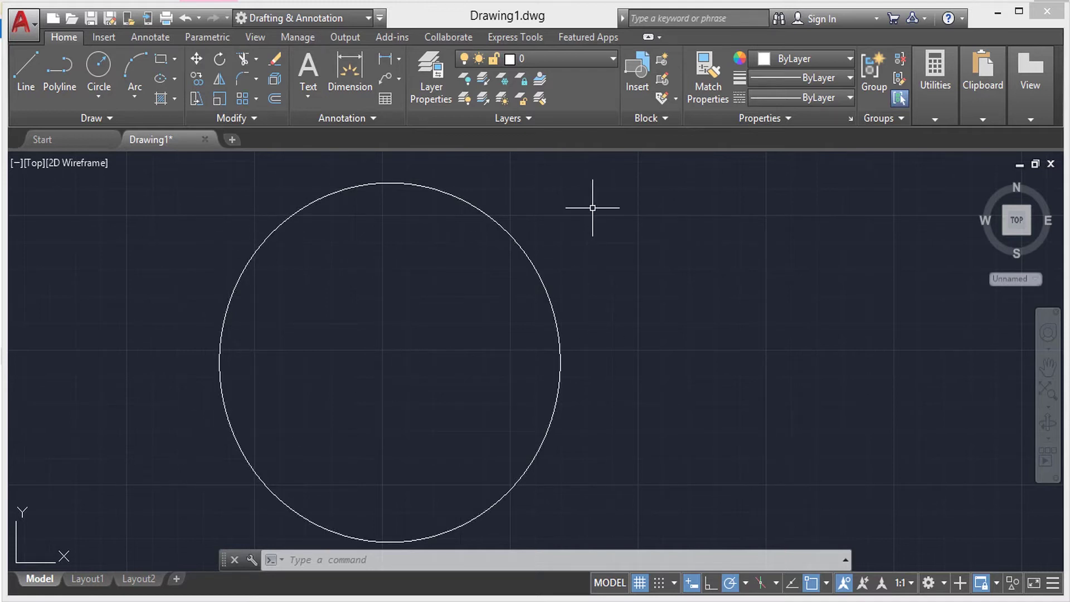
{"action": "left_click", "coordinate": [634, 191]}
{"action": "left_click", "coordinate": [192, 460]}
{"action": "key", "text": "Delete"}
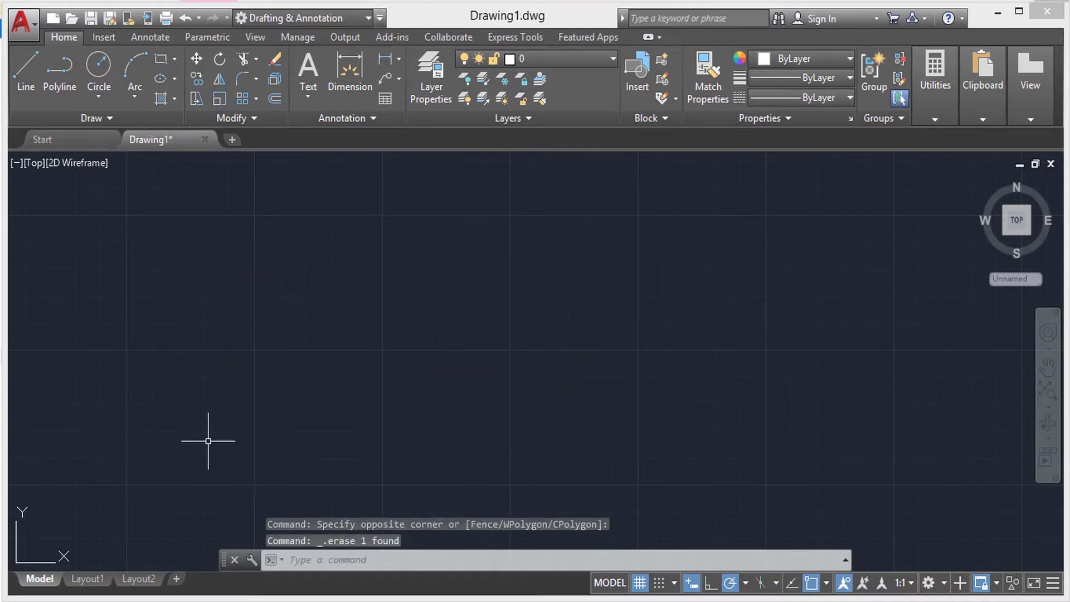
Step: Draw a circle using Center, Radius by picking its centre and radius point
{"action": "left_click", "coordinate": [99, 98]}
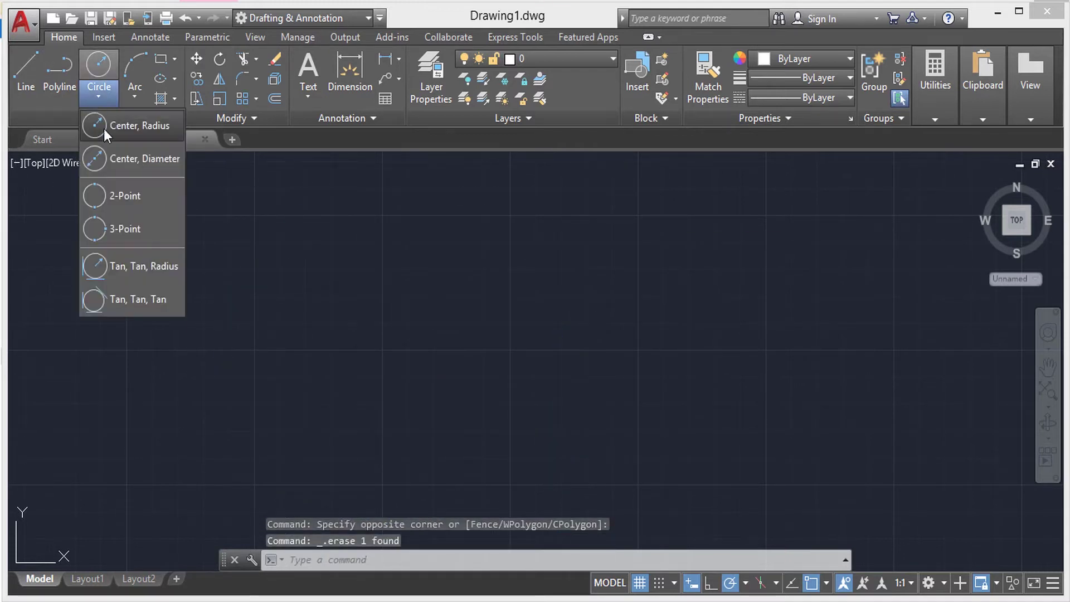
{"action": "left_click", "coordinate": [145, 126]}
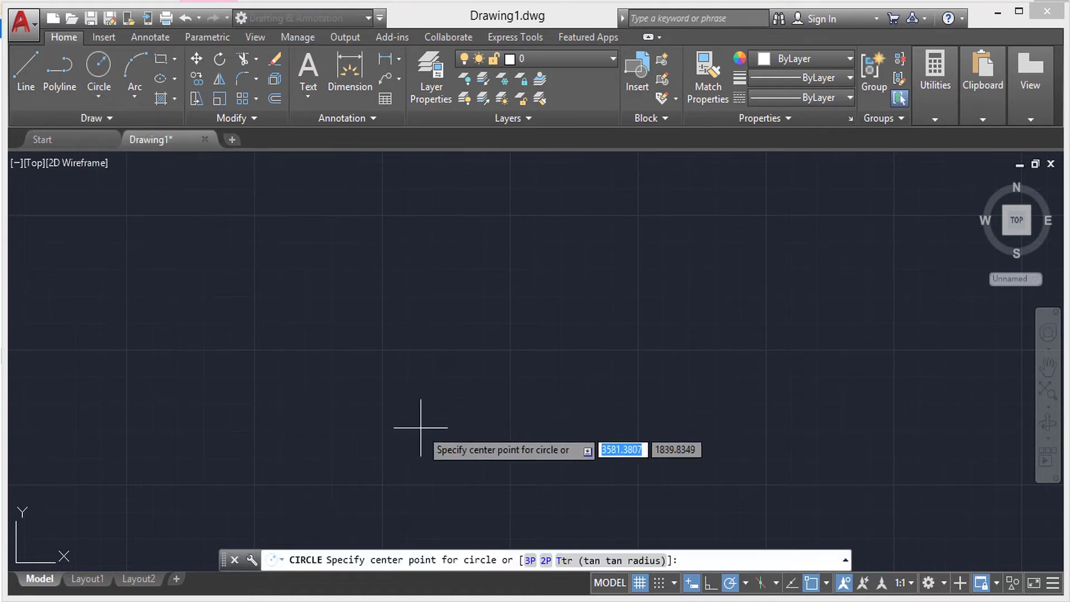
{"action": "left_click", "coordinate": [393, 414]}
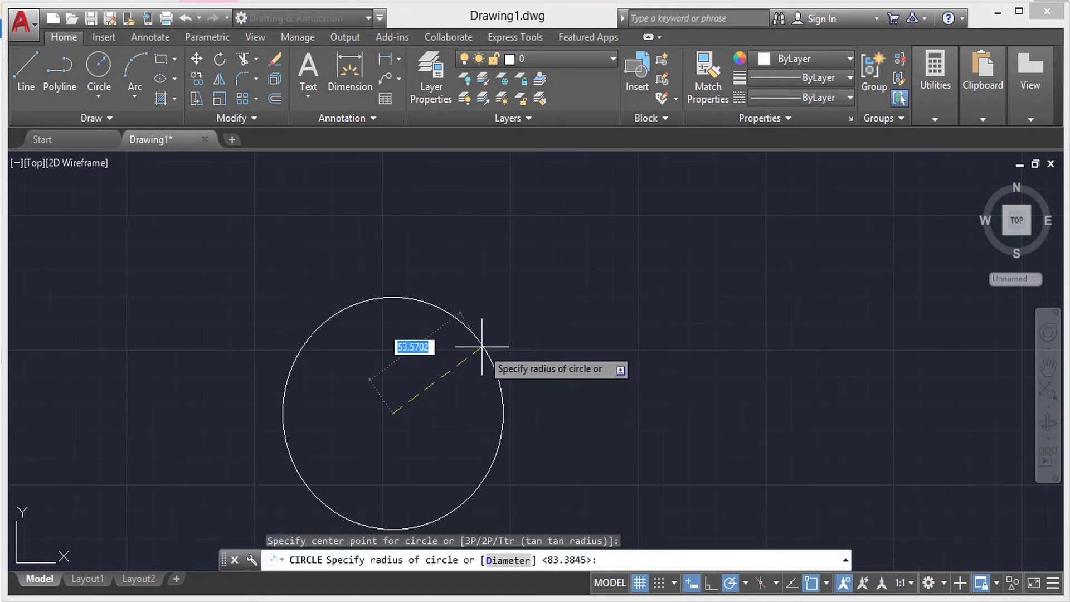
{"action": "left_click", "coordinate": [462, 349]}
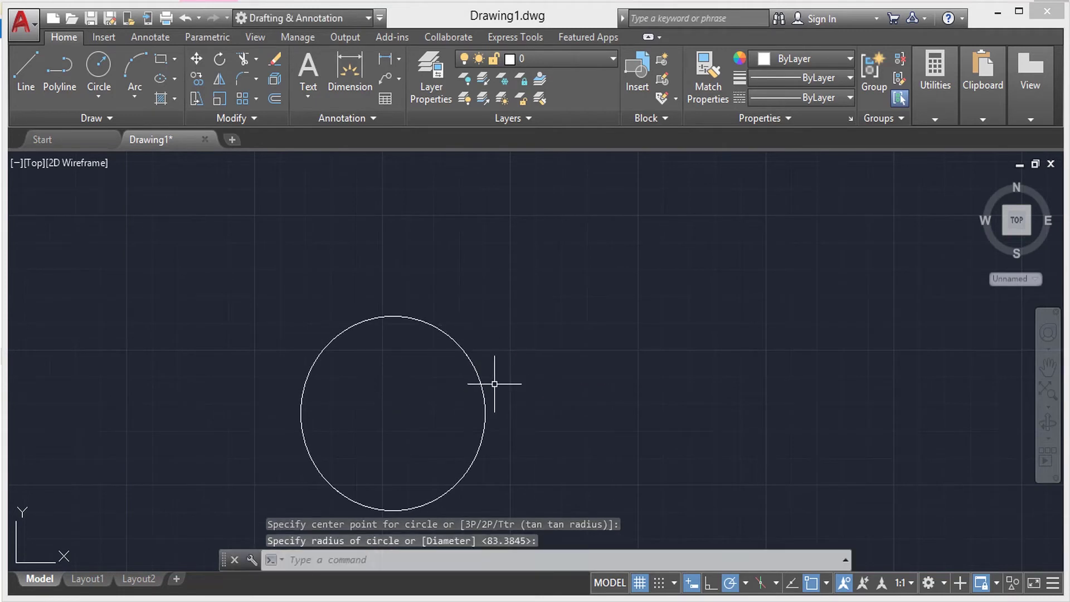
Step: Draw a slightly larger circle to its right using Center, Diameter
{"action": "left_click", "coordinate": [98, 97]}
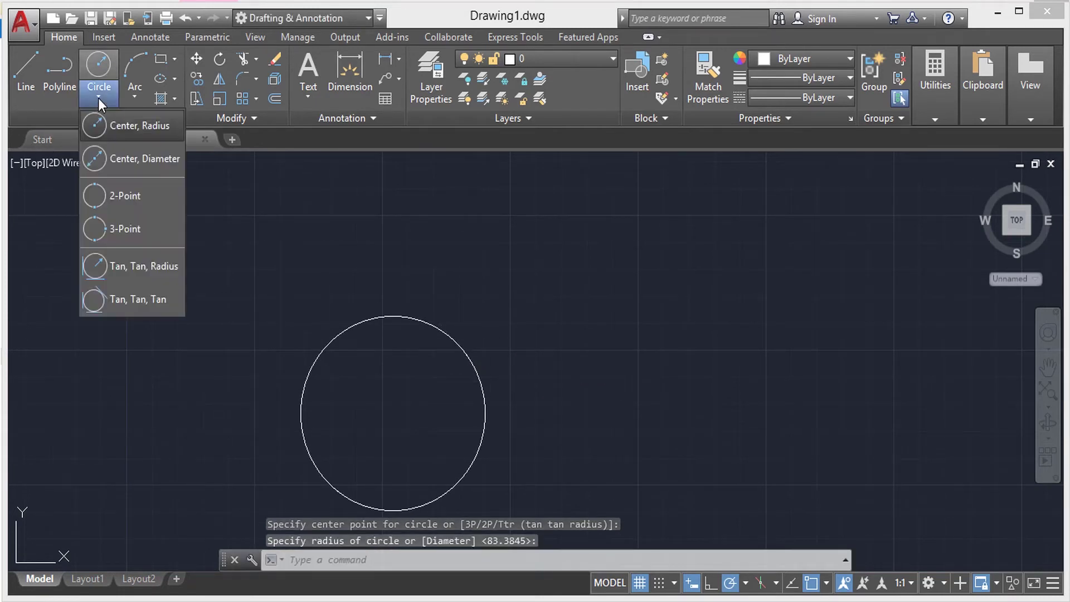
{"action": "left_click", "coordinate": [152, 164]}
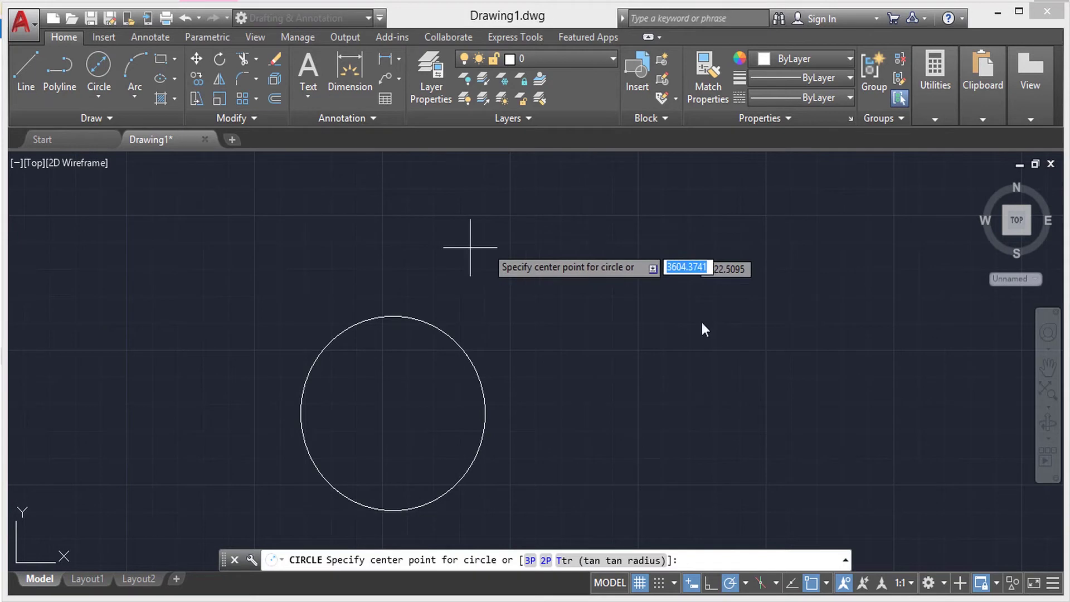
{"action": "left_click", "coordinate": [621, 433]}
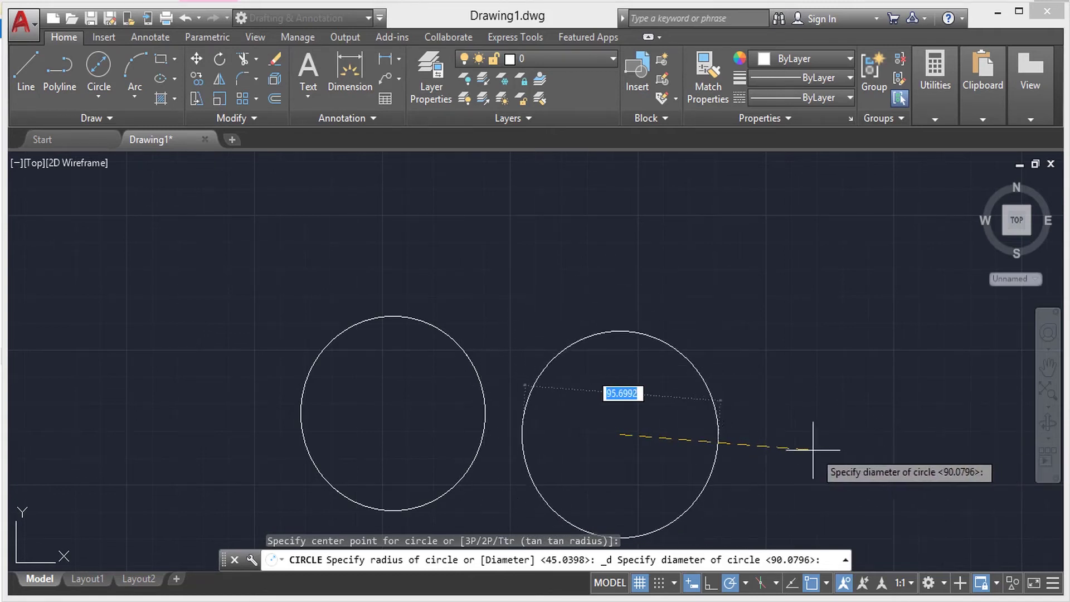
{"action": "left_click", "coordinate": [855, 432]}
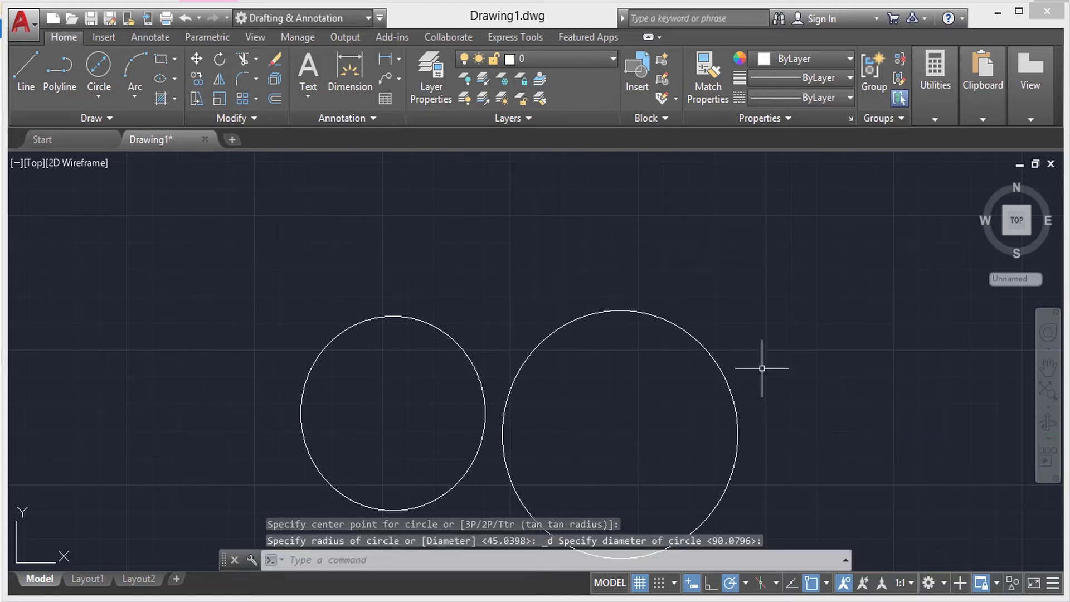
{"action": "scroll", "coordinate": [461, 287], "scroll_direction": "down", "scroll_amount": 2}
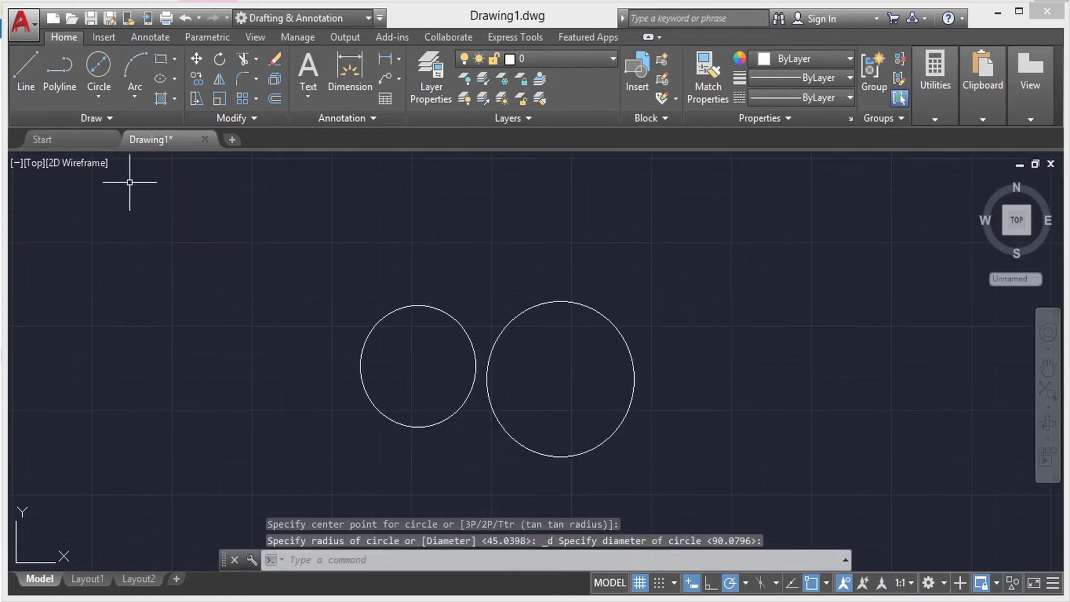
Step: Draw a large 2-Point circle at left from two diameter end points, overlapping the first circle
{"action": "left_click", "coordinate": [98, 97]}
{"action": "left_click", "coordinate": [126, 196]}
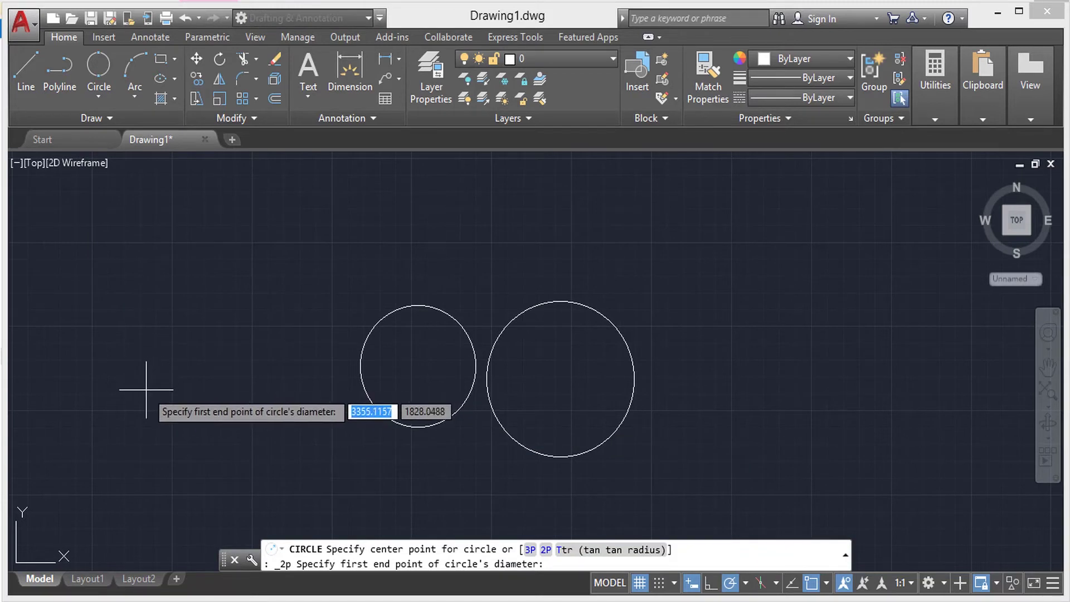
{"action": "left_click", "coordinate": [146, 390]}
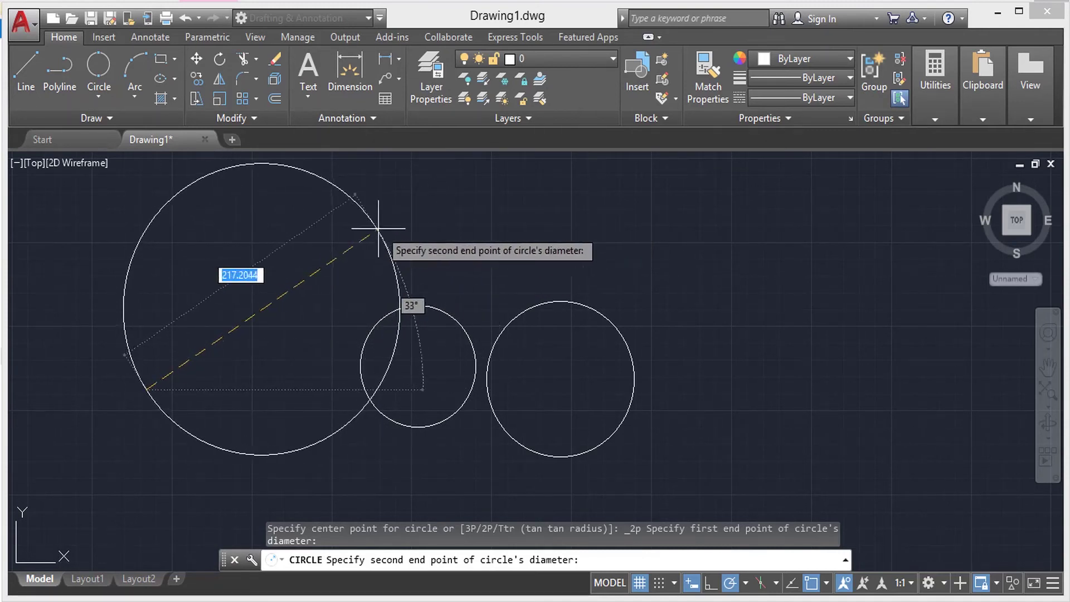
{"action": "left_click", "coordinate": [425, 224]}
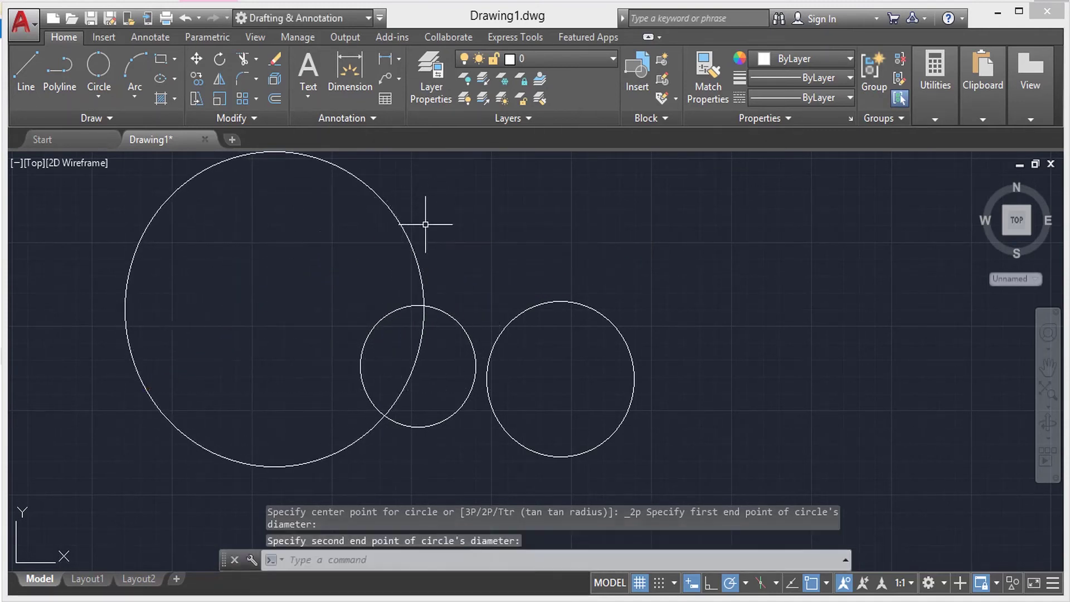
{"action": "left_click", "coordinate": [91, 98]}
Step: Draw a 3-Point circle through three picked points at upper right
{"action": "left_click", "coordinate": [148, 235]}
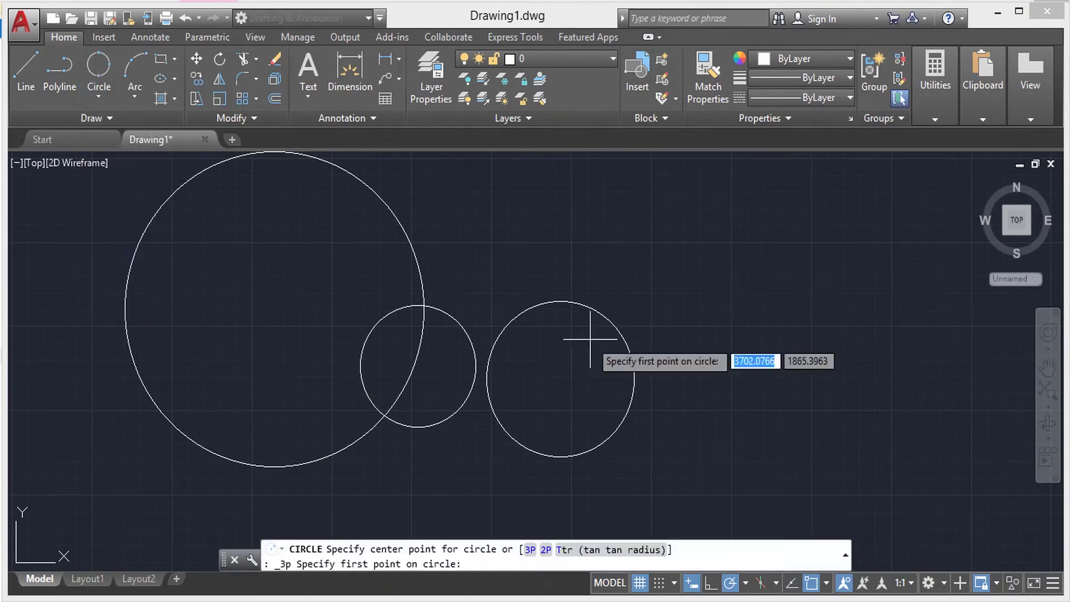
{"action": "scroll", "coordinate": [613, 347], "scroll_direction": "down", "scroll_amount": 3}
{"action": "mouse_move", "coordinate": [688, 328]}
{"action": "middle_mouse_down"}
{"action": "mouse_move", "coordinate": [474, 327]}
{"action": "mouse_move", "coordinate": [478, 320]}
{"action": "middle_mouse_up"}
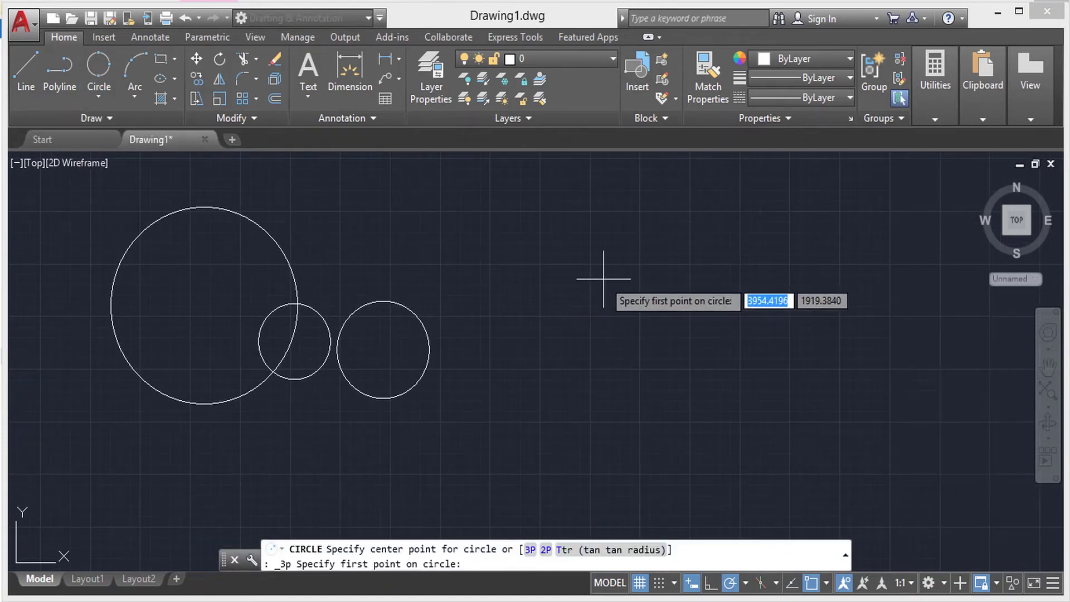
{"action": "left_click", "coordinate": [591, 210]}
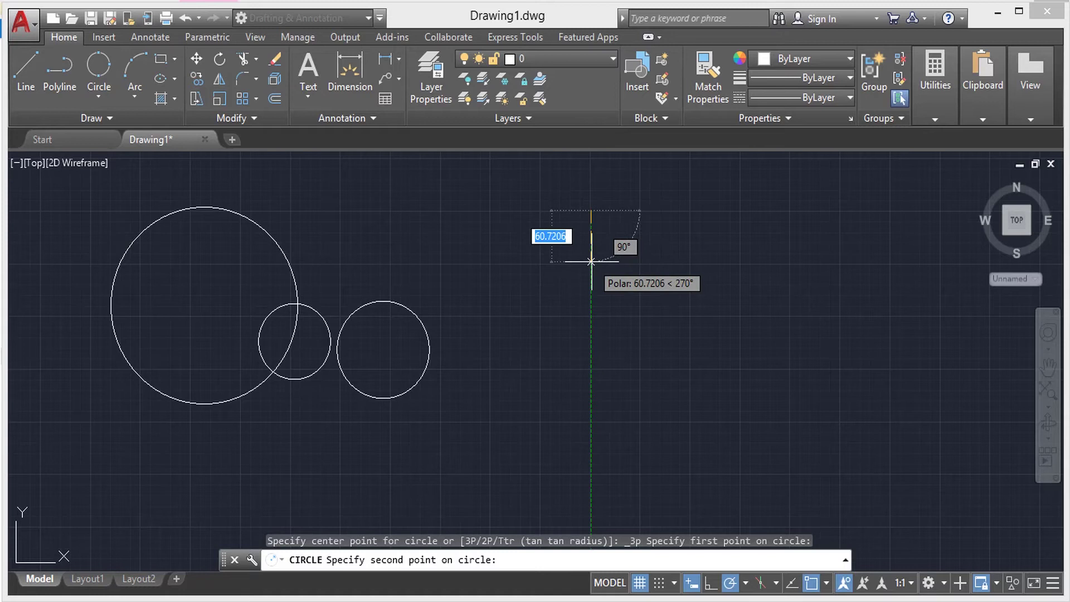
{"action": "left_click", "coordinate": [591, 261]}
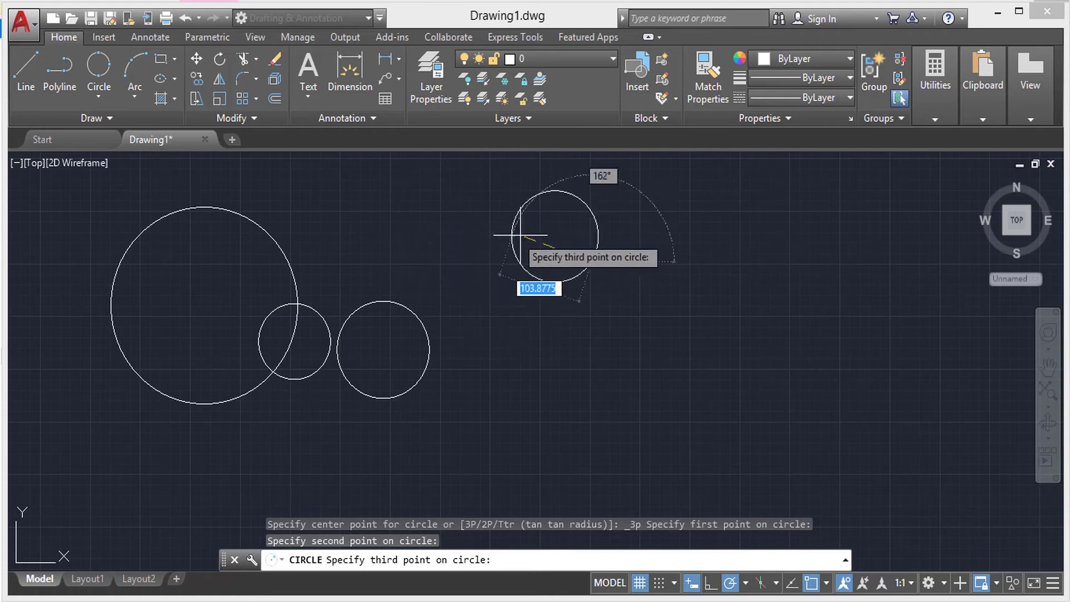
{"action": "left_click", "coordinate": [775, 241]}
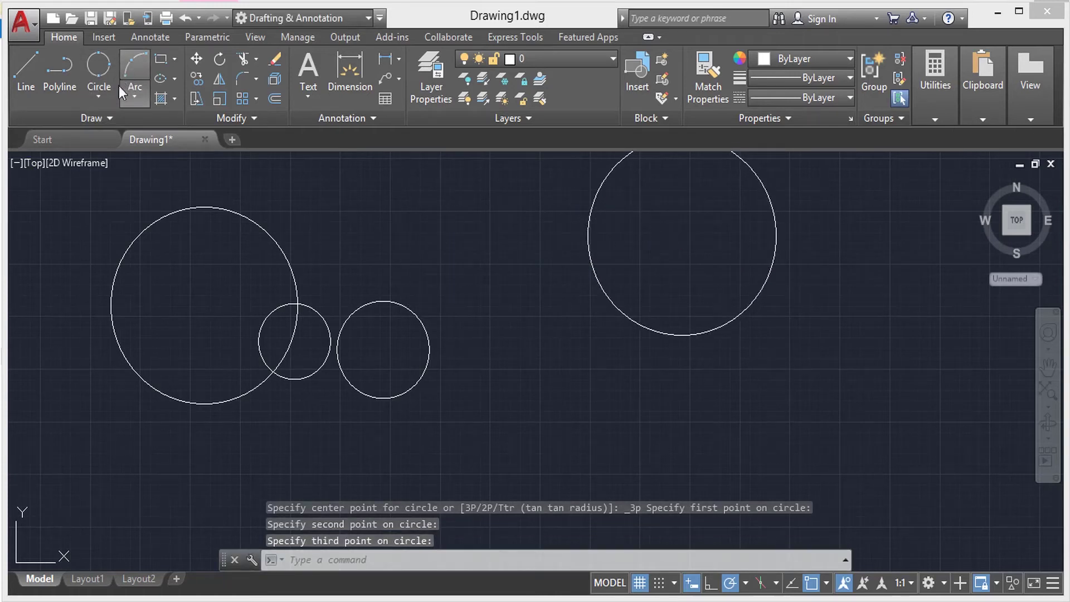
Step: Start another 3-Point circle in empty space and place its first point
{"action": "left_click", "coordinate": [98, 96]}
{"action": "left_click", "coordinate": [136, 226]}
{"action": "scroll", "coordinate": [579, 335], "scroll_direction": "down", "scroll_amount": 4}
{"action": "middle_click_drag", "start_coordinate": [621, 299], "coordinate": [429, 272]}
{"action": "left_click", "coordinate": [628, 202]}
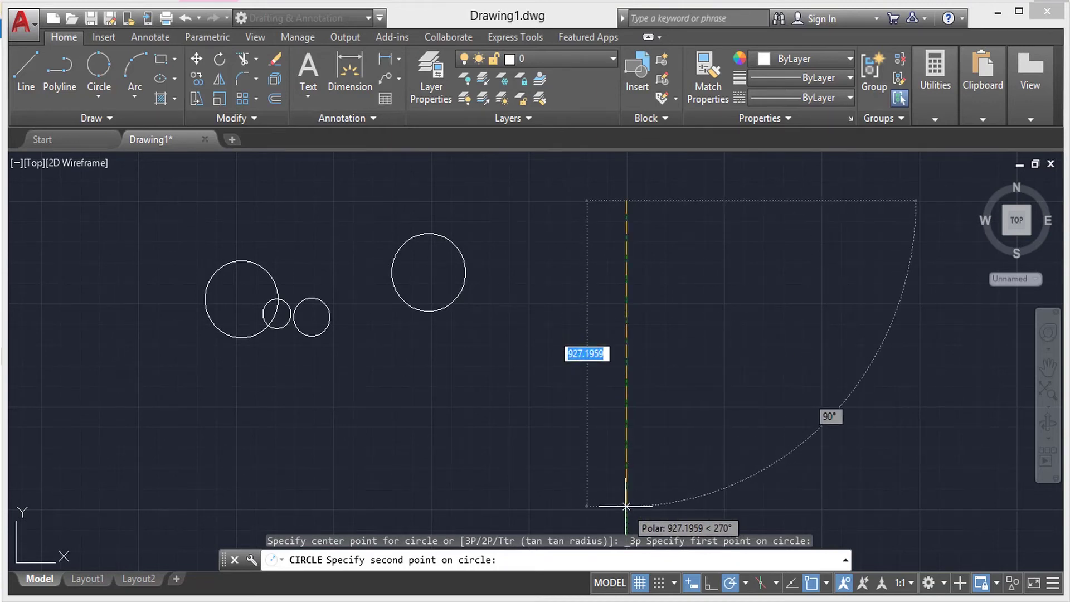
Step: Cancel the unfinished circle and restart Circle > 3-Point
{"action": "key", "text": "Escape"}
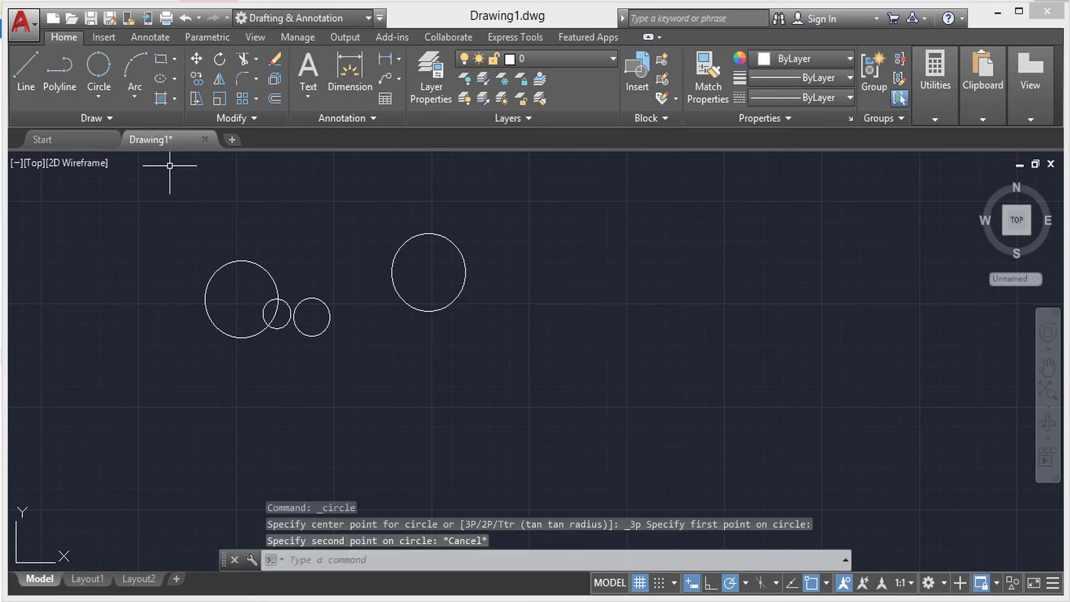
{"action": "left_click", "coordinate": [50, 84]}
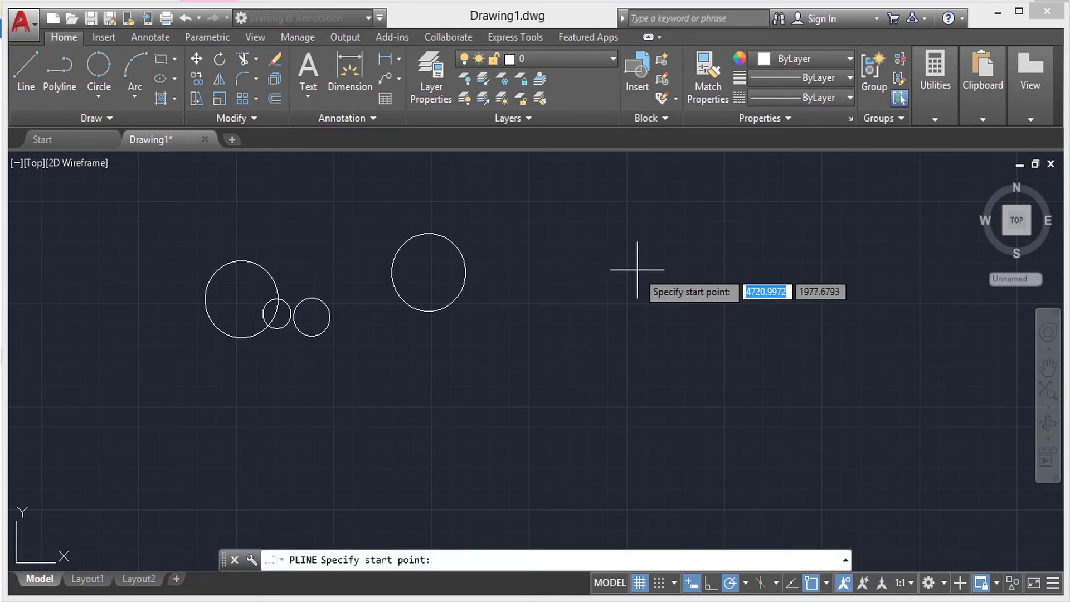
{"action": "left_click", "coordinate": [87, 68]}
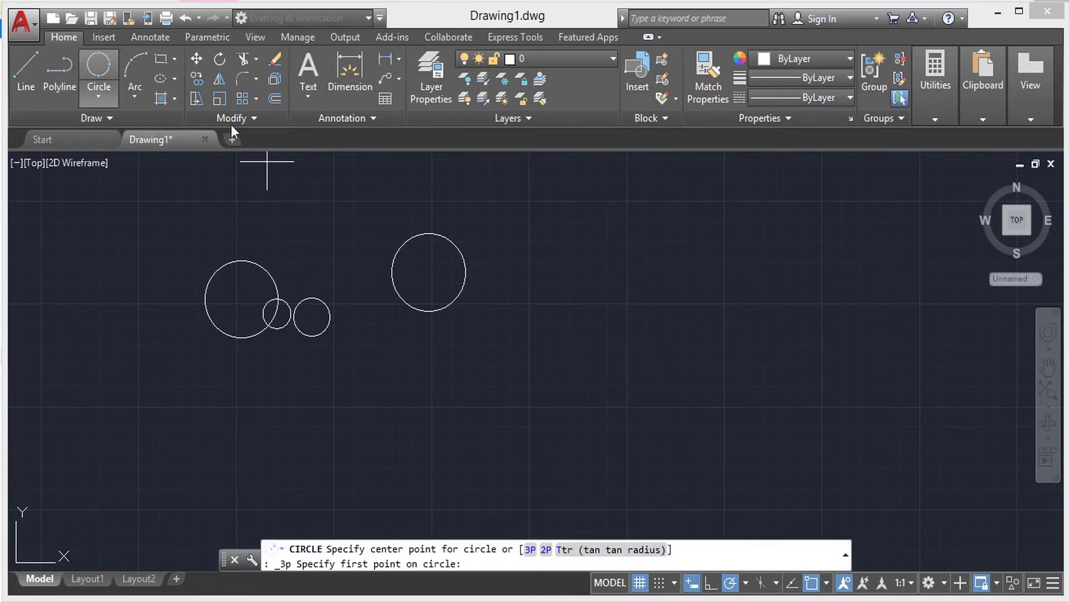
{"action": "left_click", "coordinate": [101, 95]}
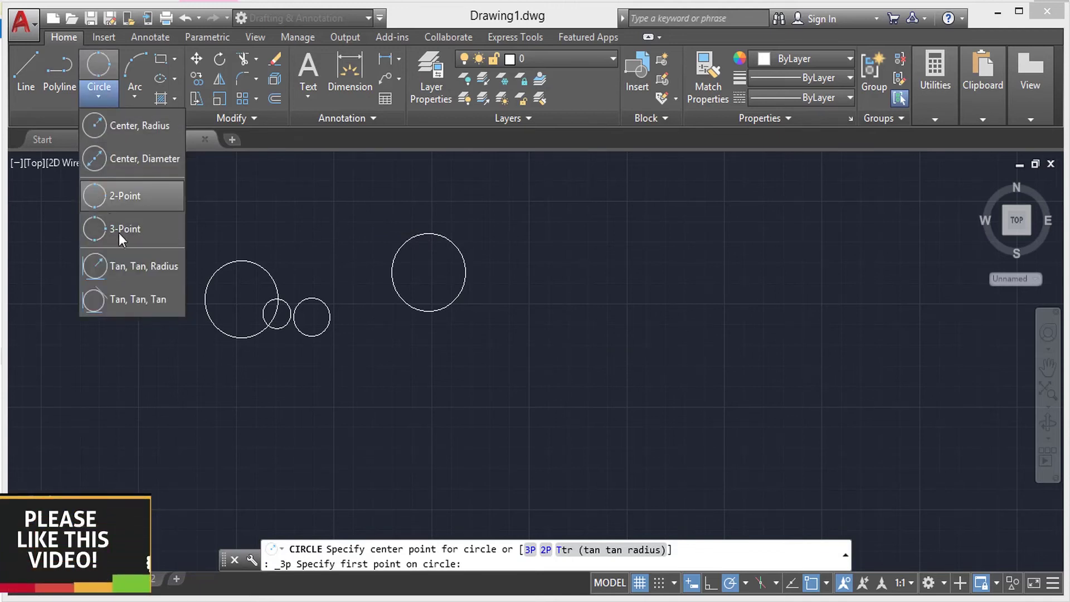
{"action": "left_click", "coordinate": [134, 229]}
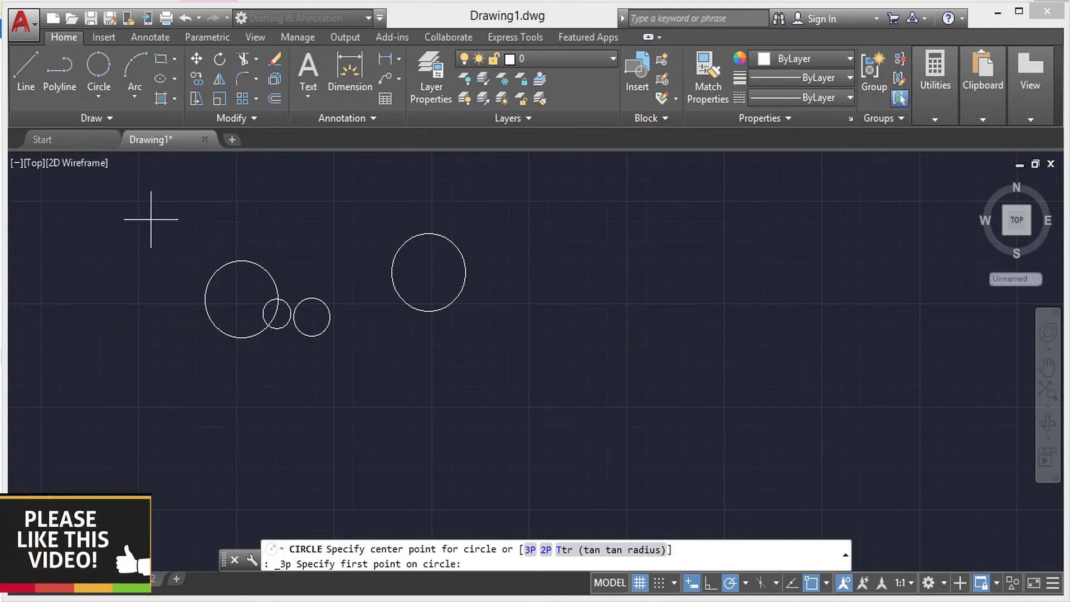
Step: Pick three points for a large circle right of the others, then zoom and pan to see all
{"action": "left_click", "coordinate": [626, 199]}
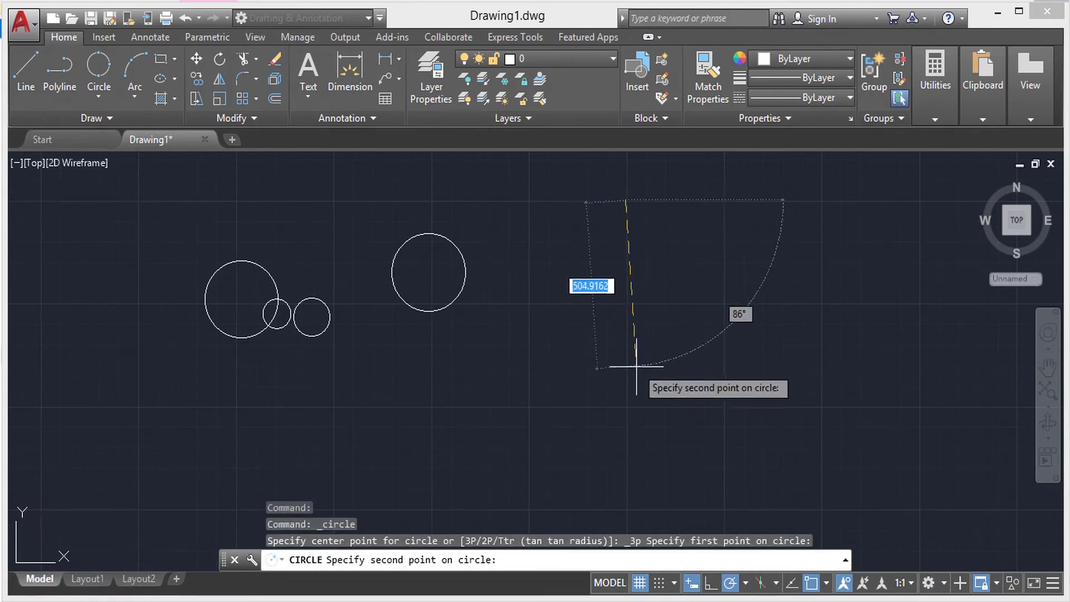
{"action": "left_click", "coordinate": [626, 408]}
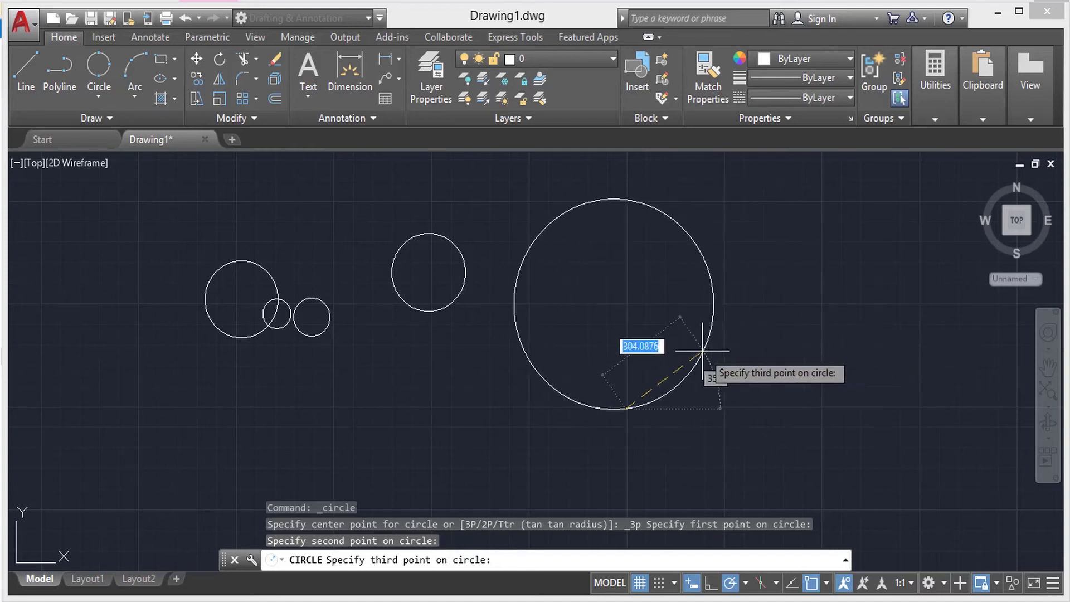
{"action": "left_click", "coordinate": [783, 357]}
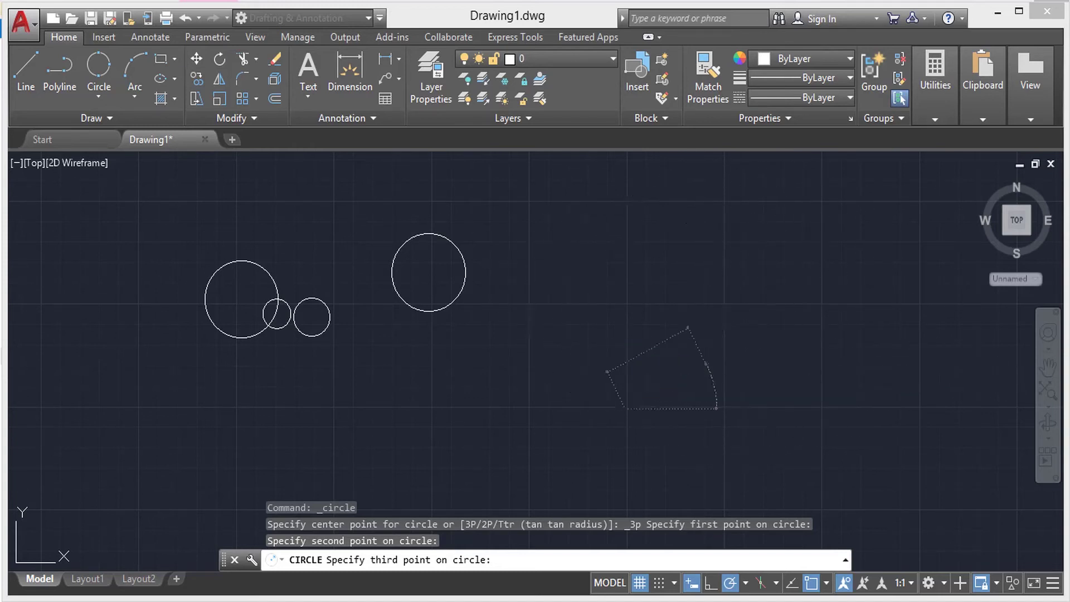
{"action": "scroll", "coordinate": [786, 361], "scroll_direction": "down", "scroll_amount": 3}
{"action": "scroll", "coordinate": [788, 363], "scroll_direction": "down", "scroll_amount": 1}
{"action": "middle_click_drag", "start_coordinate": [741, 365], "coordinate": [471, 348]}
{"action": "scroll", "coordinate": [617, 321], "scroll_direction": "up", "scroll_amount": 2}
{"action": "left_click", "coordinate": [91, 98]}
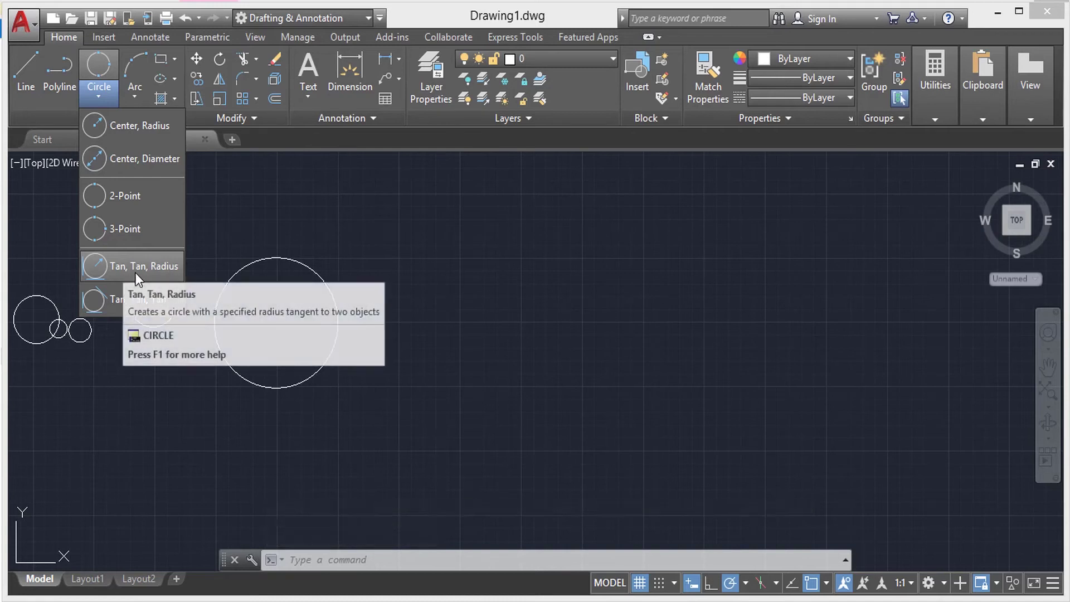
Step: Draw a right-angled L corner: a vertical line then a horizontal line
{"action": "left_click", "coordinate": [22, 68]}
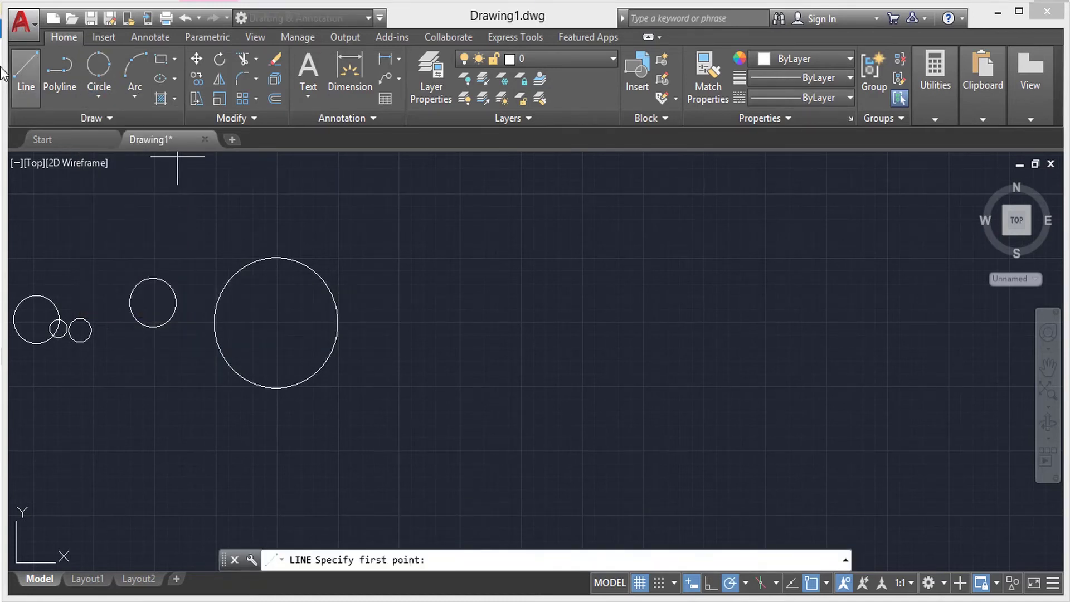
{"action": "left_click", "coordinate": [523, 260]}
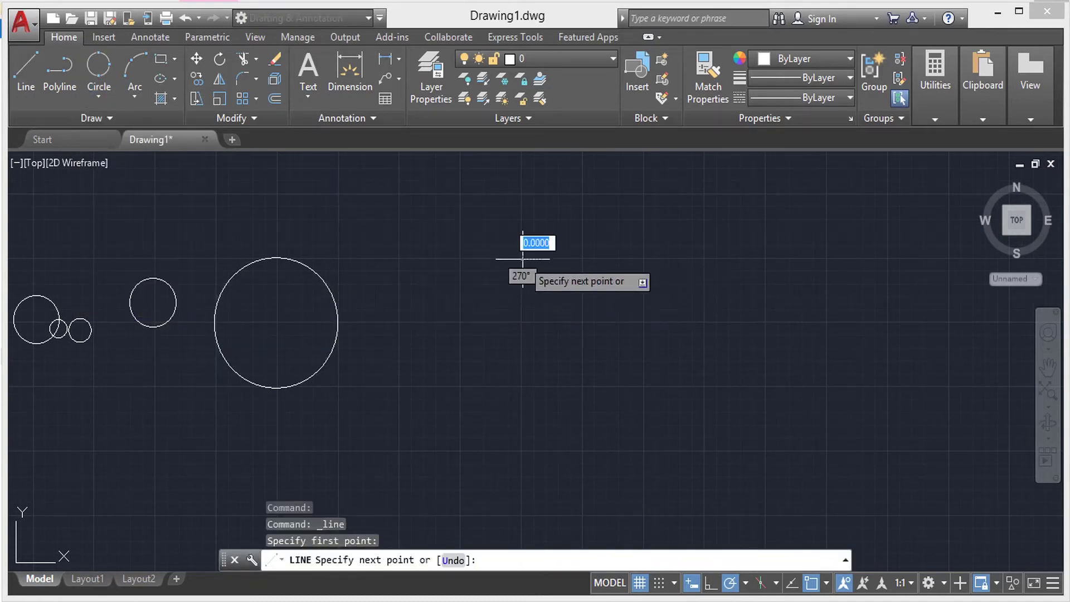
{"action": "left_click", "coordinate": [522, 447]}
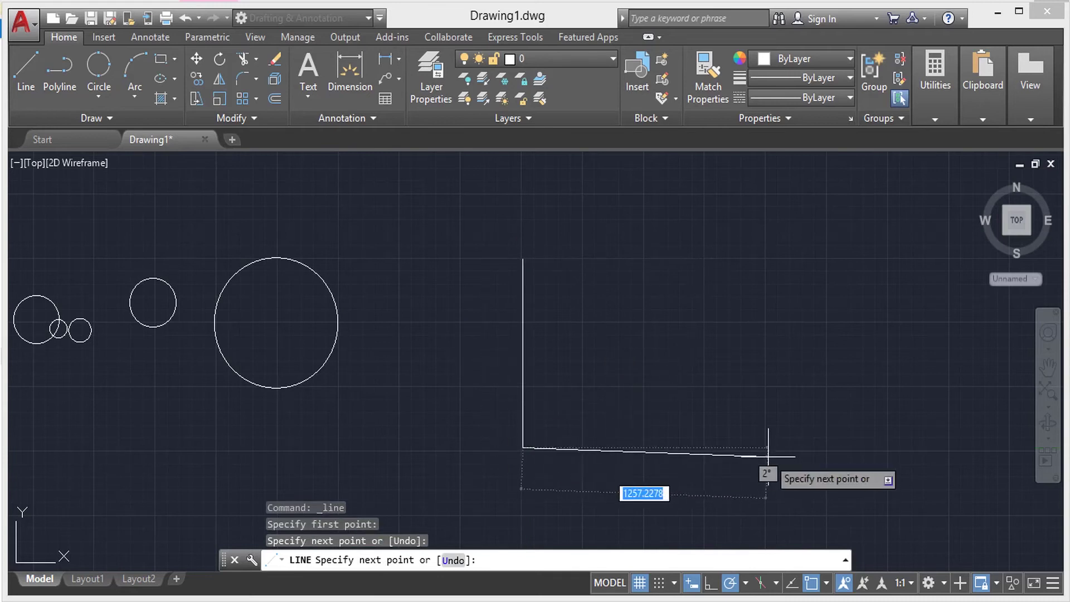
{"action": "left_click", "coordinate": [768, 447]}
{"action": "key", "text": "Escape"}
Step: Draw an acute corner to the right: a slanted line then a horizontal line
{"action": "left_click", "coordinate": [874, 234]}
{"action": "key", "text": "Escape"}
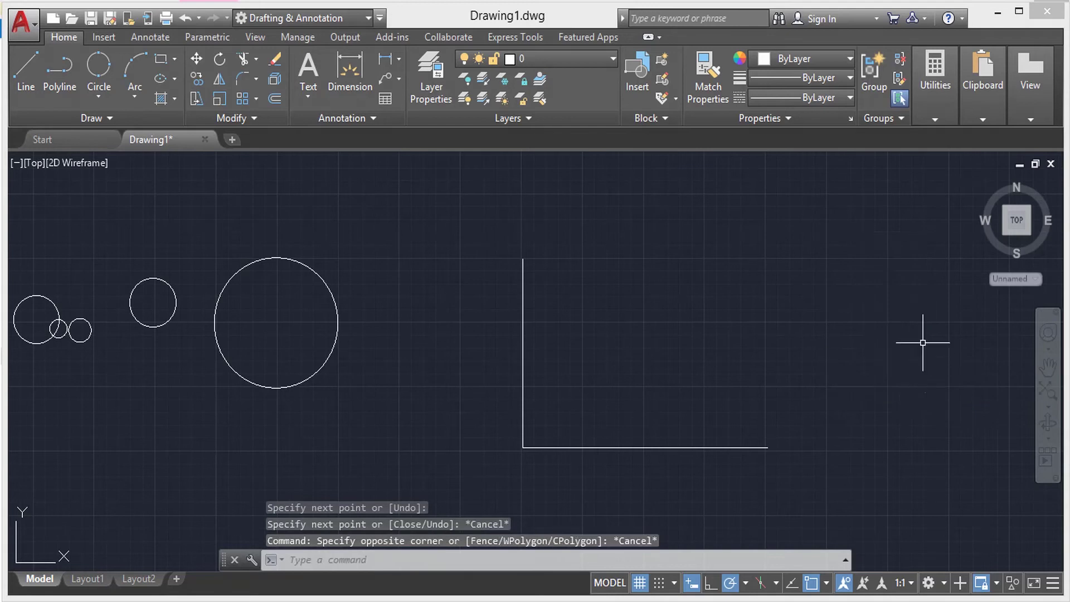
{"action": "type", "text": "l"}
{"action": "key", "text": "Return"}
{"action": "left_click", "coordinate": [801, 223]}
{"action": "left_click", "coordinate": [766, 371]}
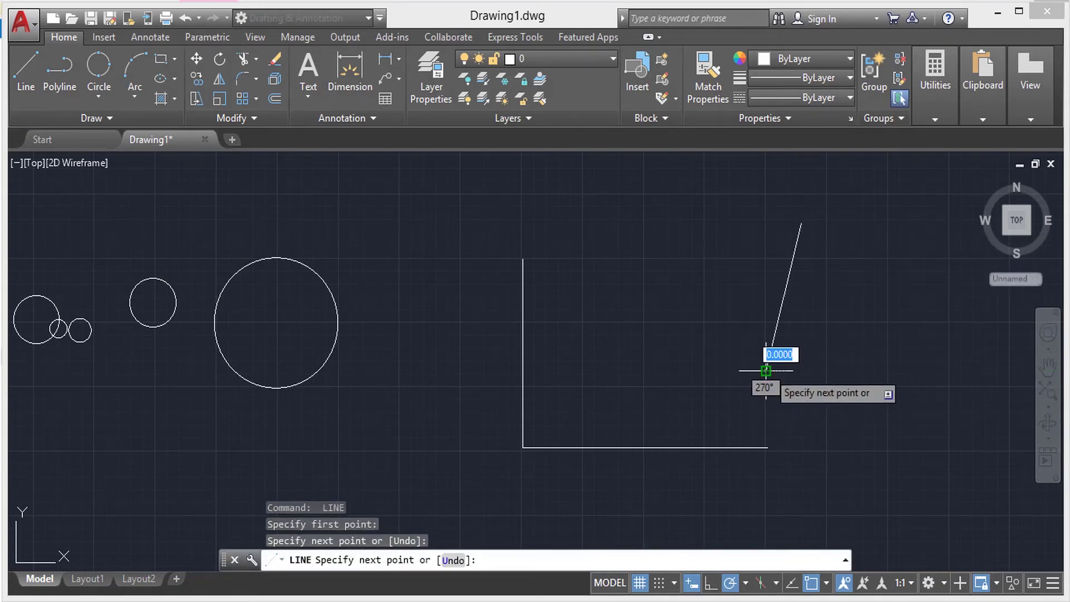
{"action": "left_click", "coordinate": [958, 370]}
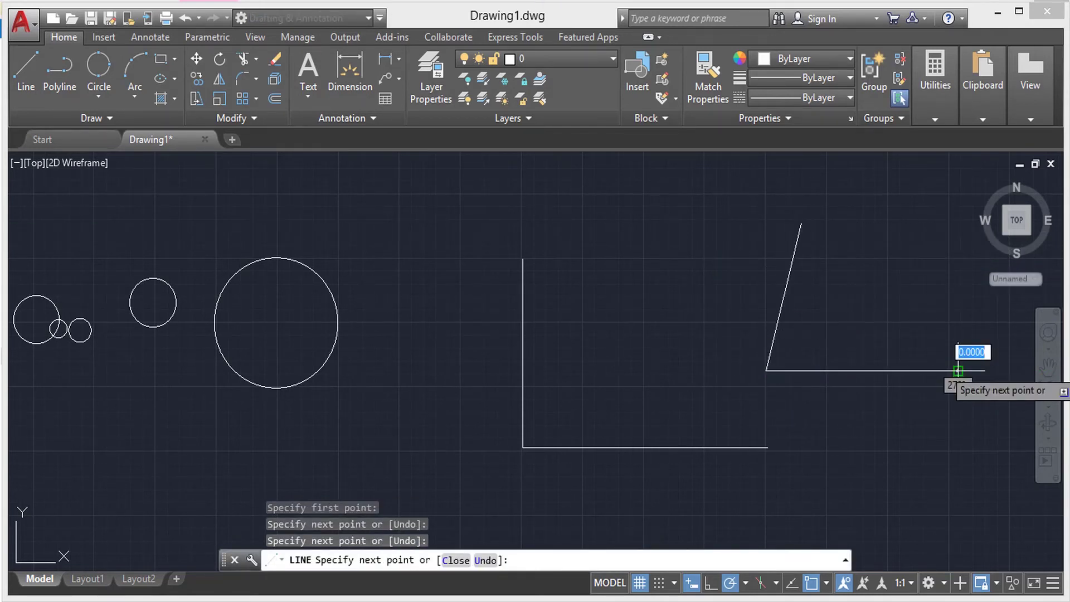
{"action": "key", "text": "Escape"}
Step: Place a radius-50 Tan, Tan, Radius circle tangent to the L's bottom and vertical lines
{"action": "left_click", "coordinate": [103, 99]}
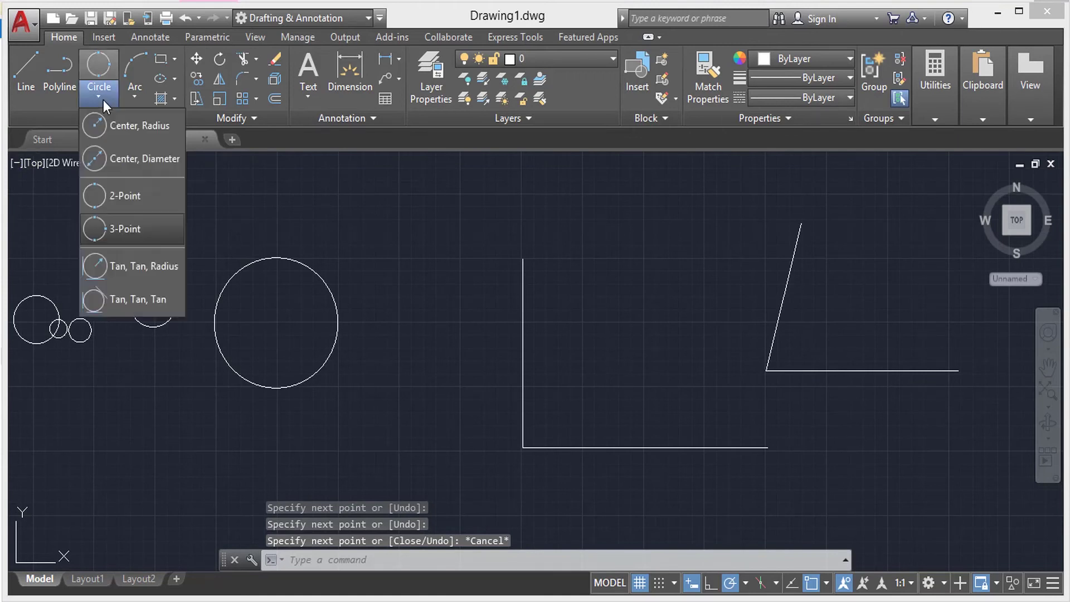
{"action": "left_click", "coordinate": [158, 267]}
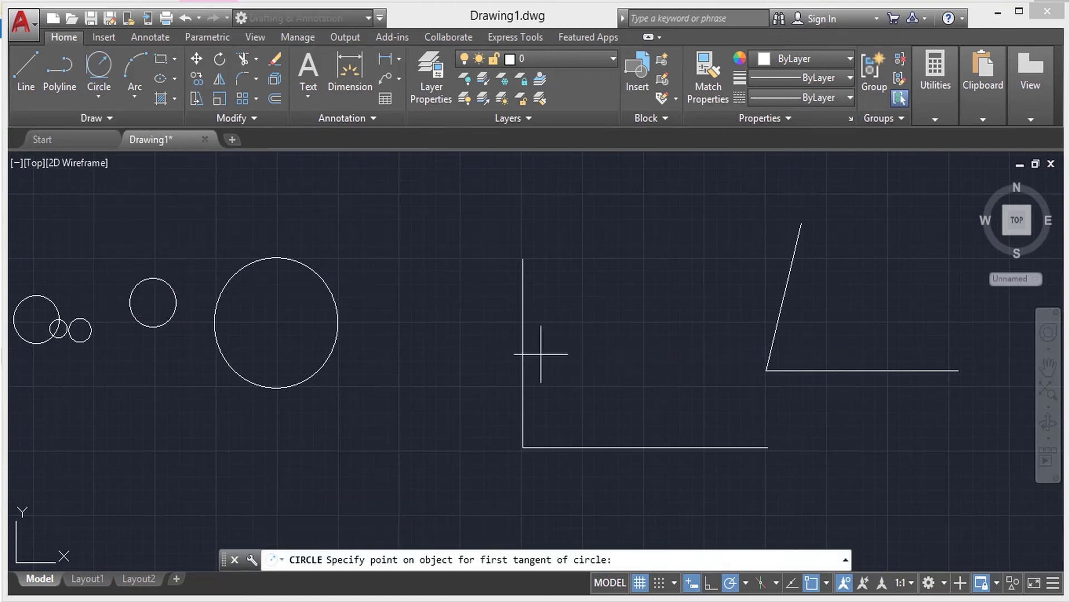
{"action": "left_click", "coordinate": [656, 447]}
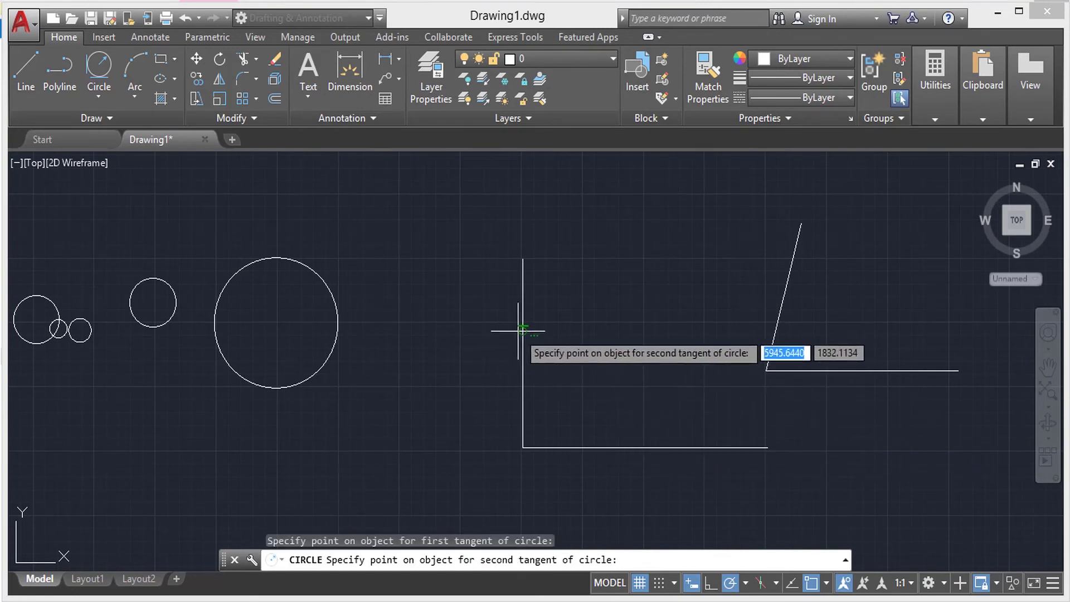
{"action": "left_click", "coordinate": [524, 308]}
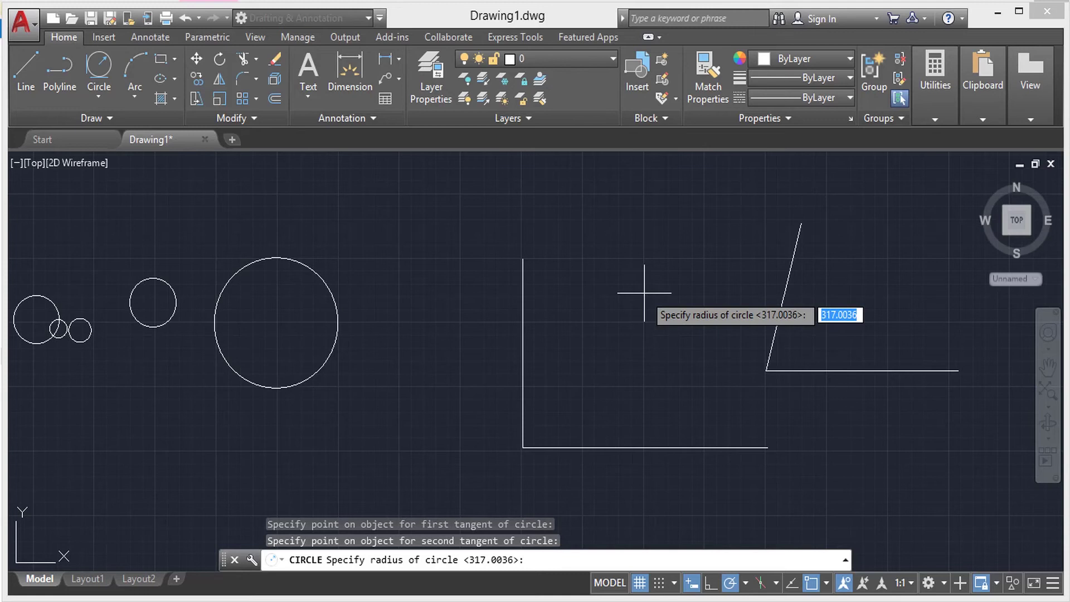
{"action": "key", "text": "Return"}
{"action": "scroll", "coordinate": [545, 418], "scroll_direction": "up", "scroll_amount": 3}
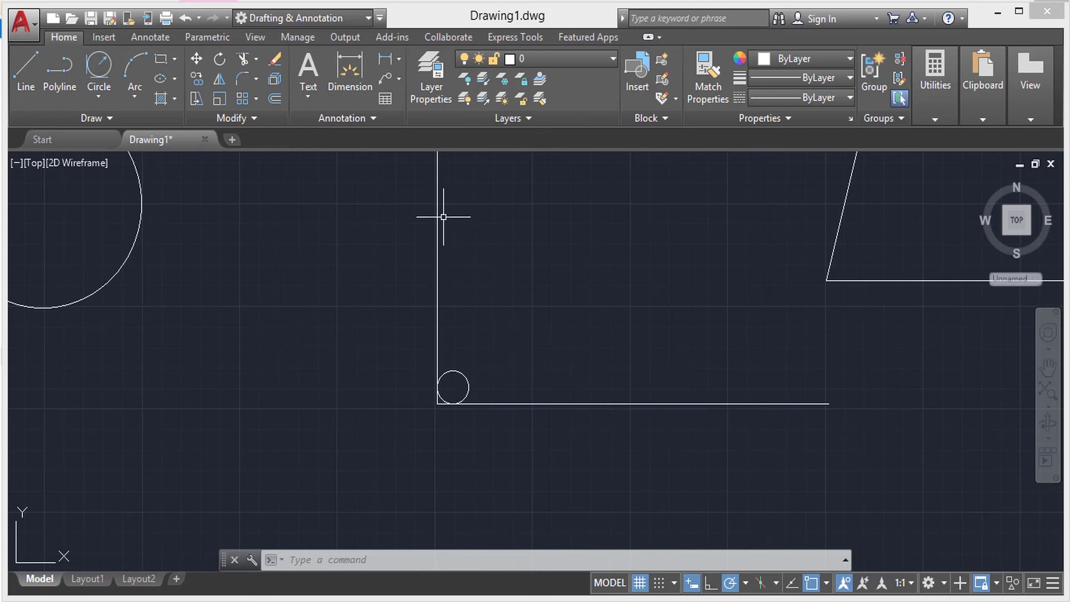
Step: Add a radius-30 circle tangent to the bottom and vertical lines of the L
{"action": "left_click", "coordinate": [98, 96]}
{"action": "left_click", "coordinate": [119, 206]}
{"action": "left_click", "coordinate": [660, 399]}
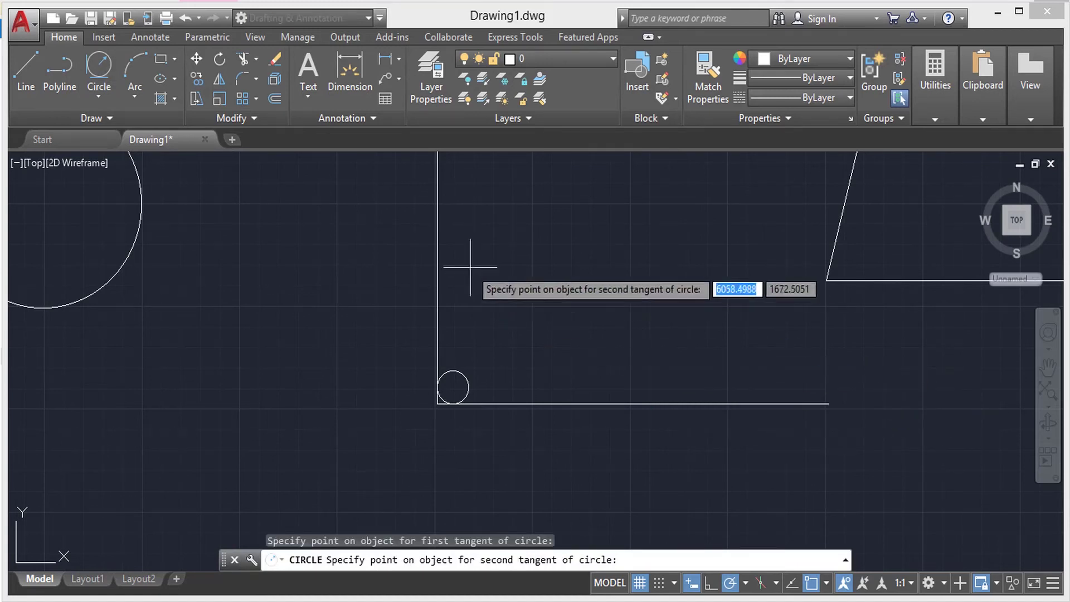
{"action": "left_click", "coordinate": [436, 234]}
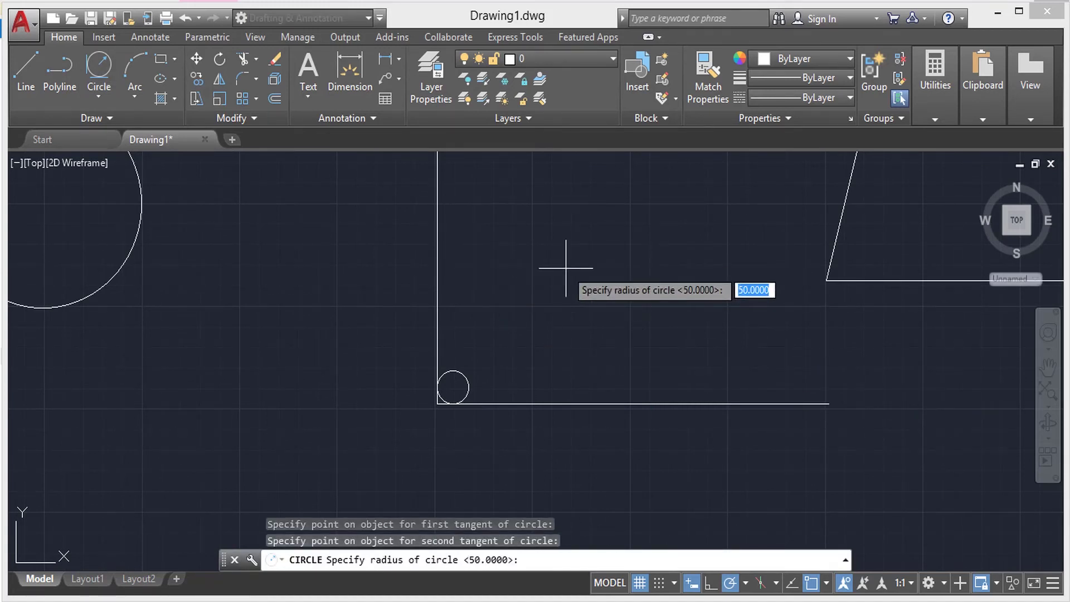
{"action": "type", "text": "30"}
{"action": "key", "text": "Return"}
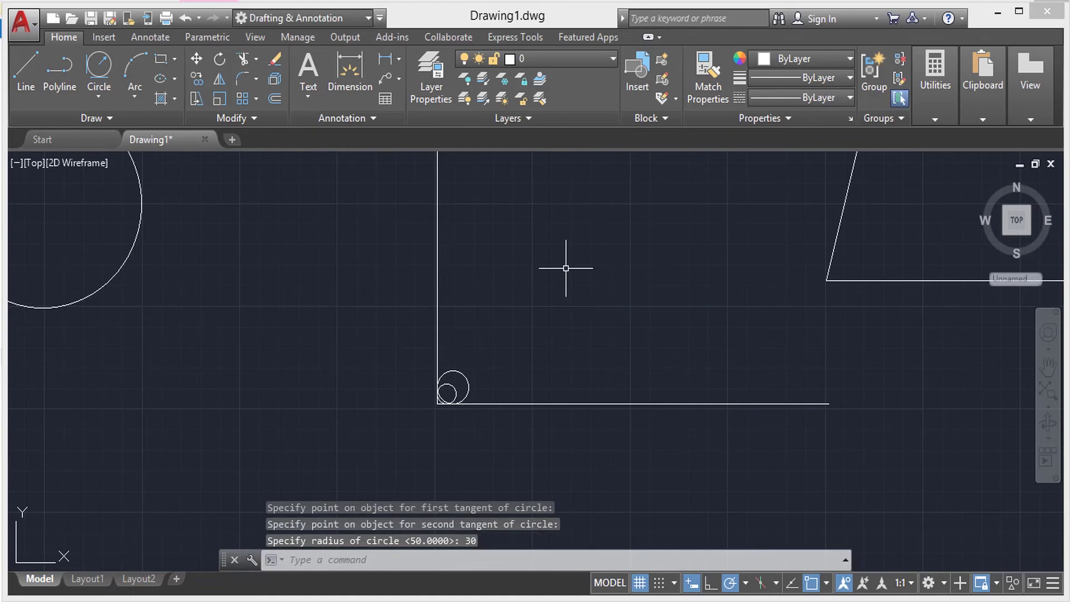
Step: Add a radius-70 circle tangent to the same two corner lines
{"action": "left_click", "coordinate": [99, 97]}
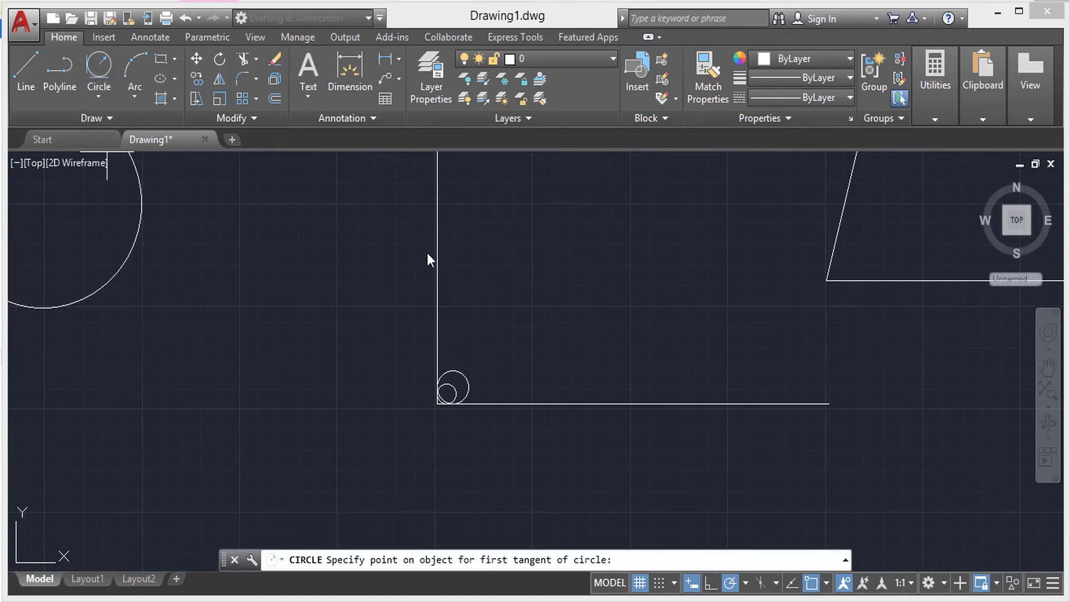
{"action": "left_click", "coordinate": [436, 239]}
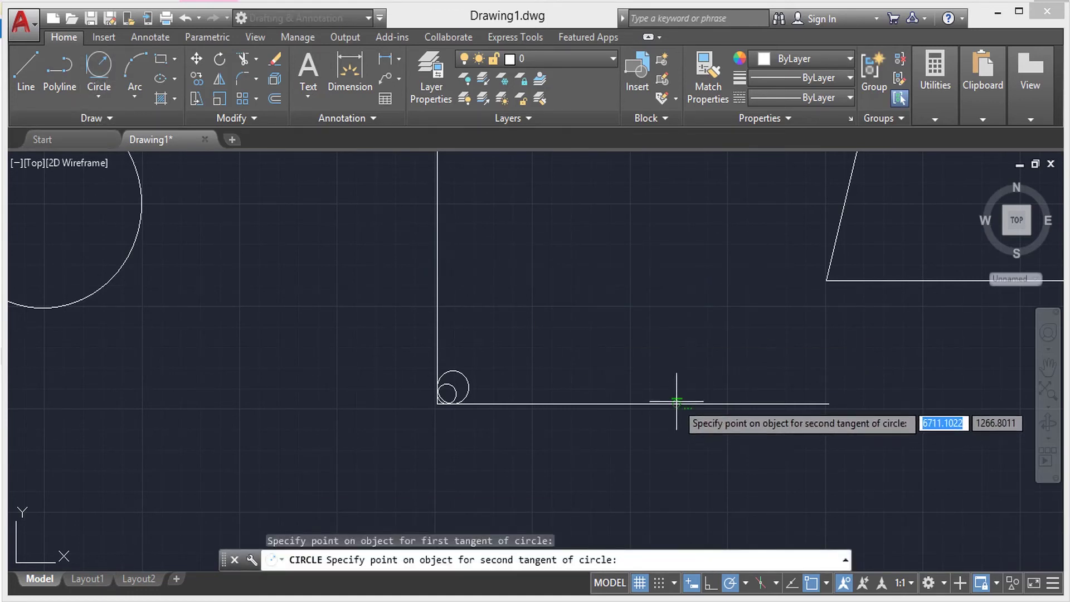
{"action": "left_click", "coordinate": [678, 394]}
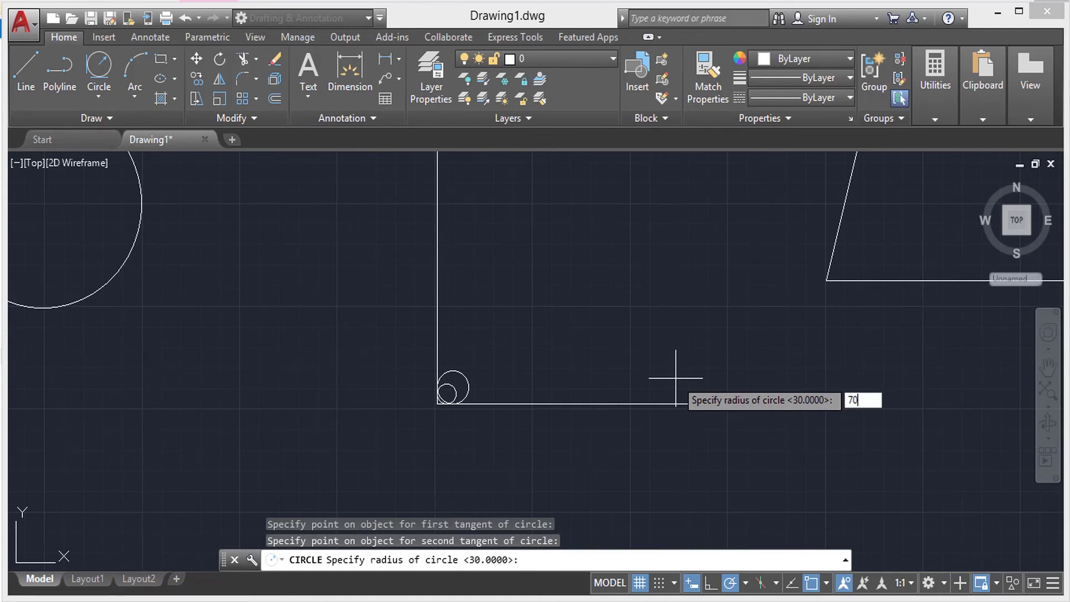
{"action": "key", "text": "Return"}
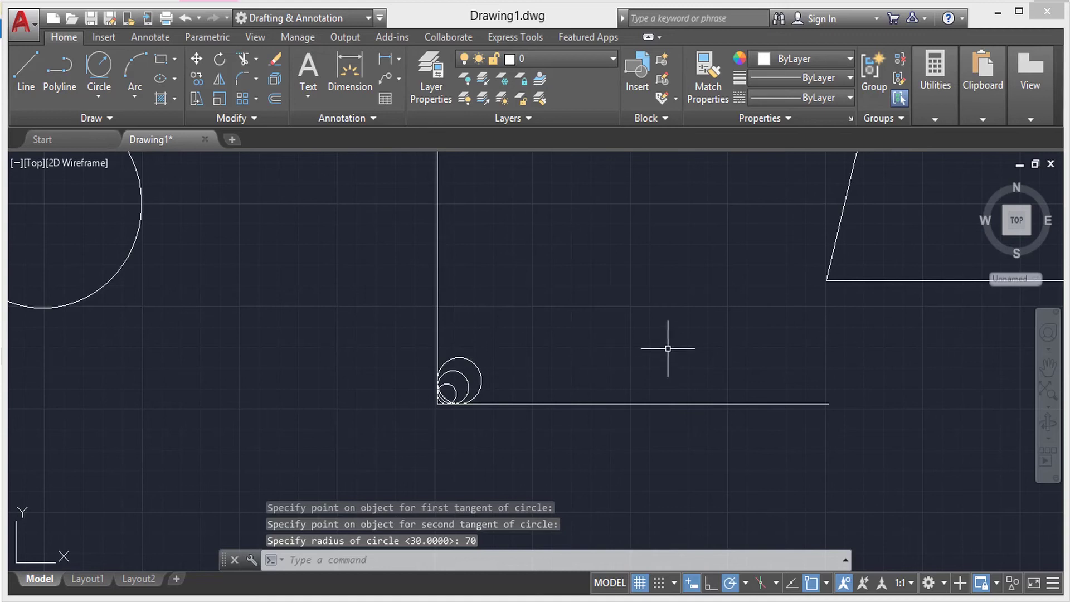
{"action": "middle_click_drag", "start_coordinate": [668, 349], "coordinate": [518, 446]}
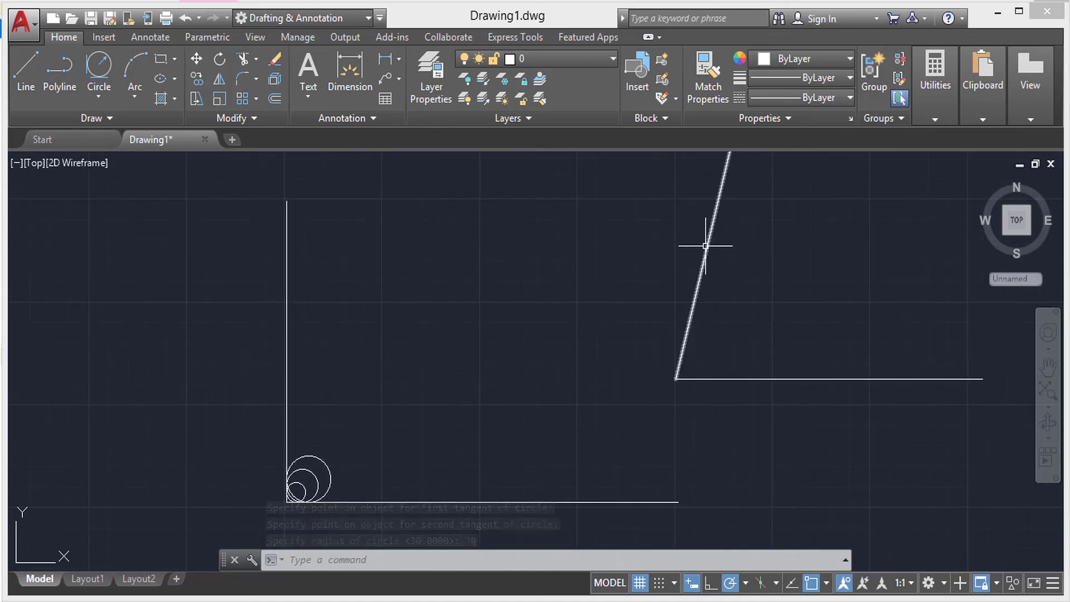
Step: Draw a radius-55 circle tangent to the horizontal and slanted lines of the acute corner
{"action": "left_click", "coordinate": [99, 70]}
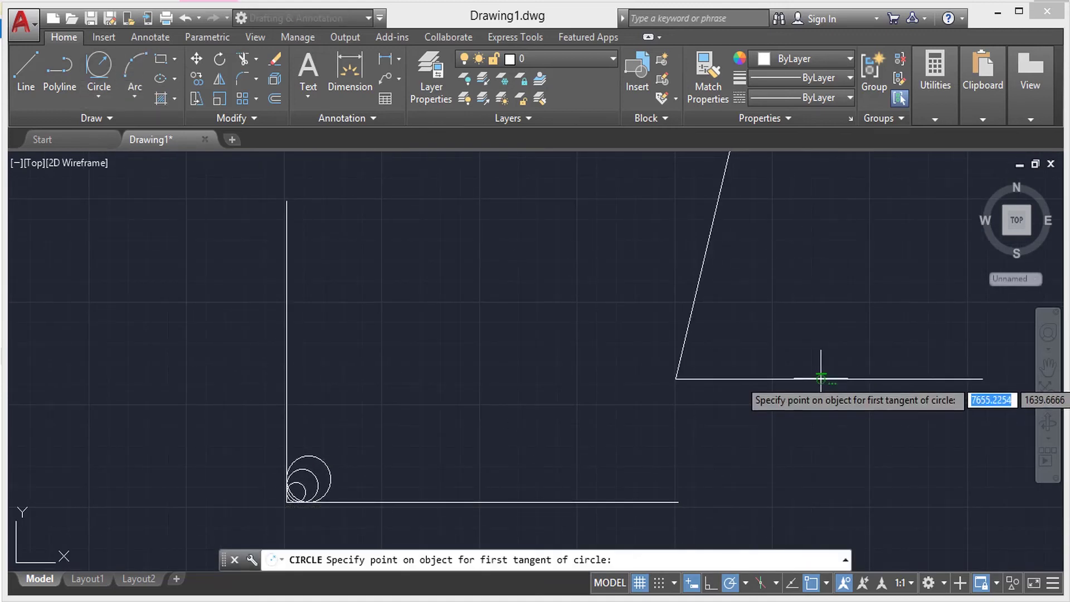
{"action": "left_click", "coordinate": [821, 378]}
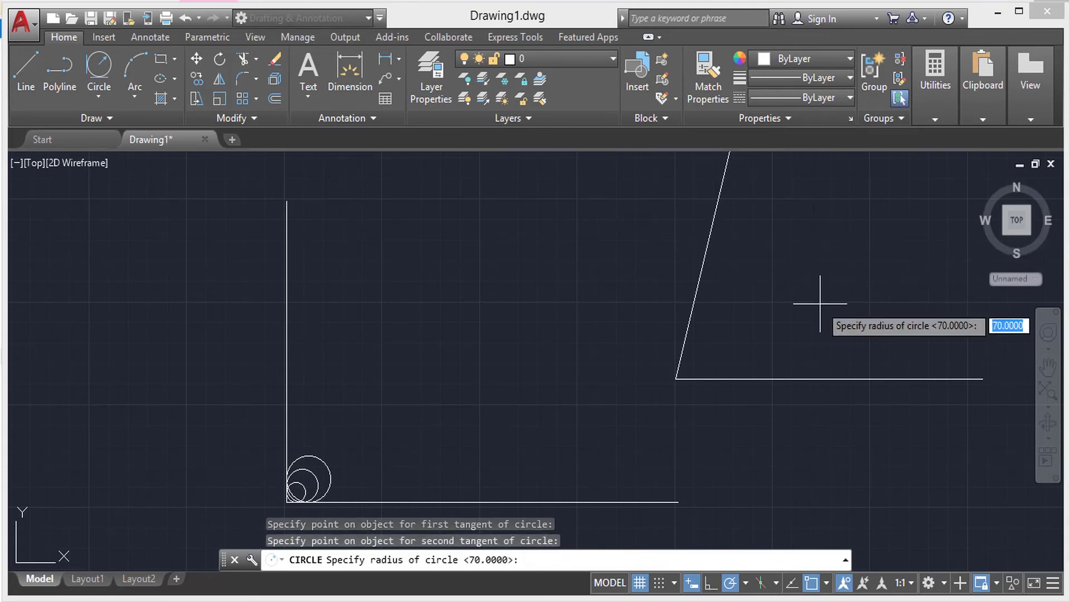
{"action": "type", "text": "55"}
{"action": "key", "text": "Return"}
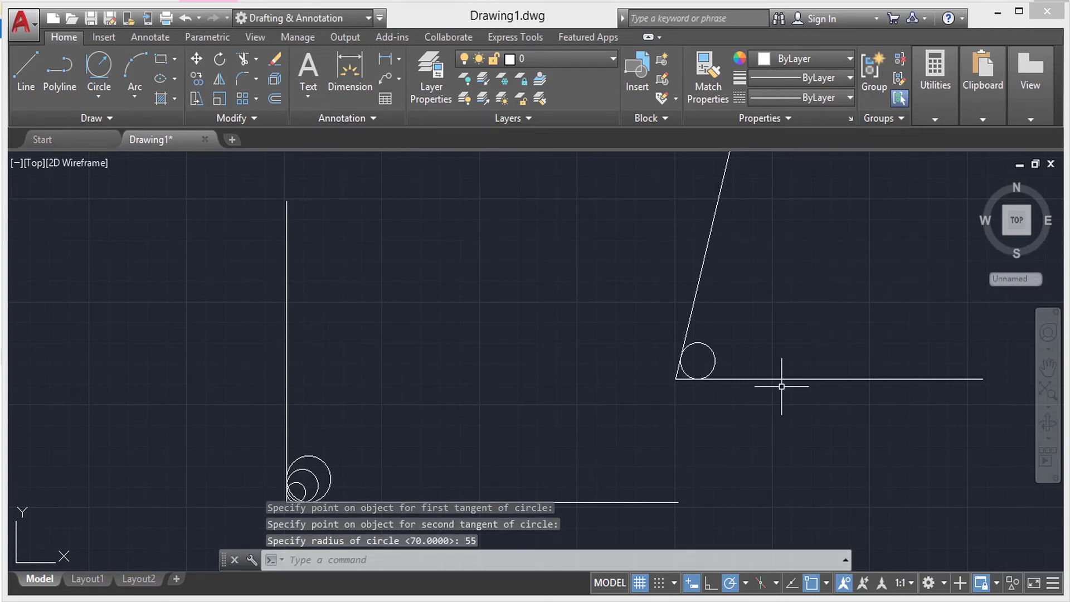
{"action": "scroll", "coordinate": [792, 374], "scroll_direction": "down", "scroll_amount": 5}
{"action": "middle_click_drag", "start_coordinate": [792, 374], "coordinate": [406, 320]}
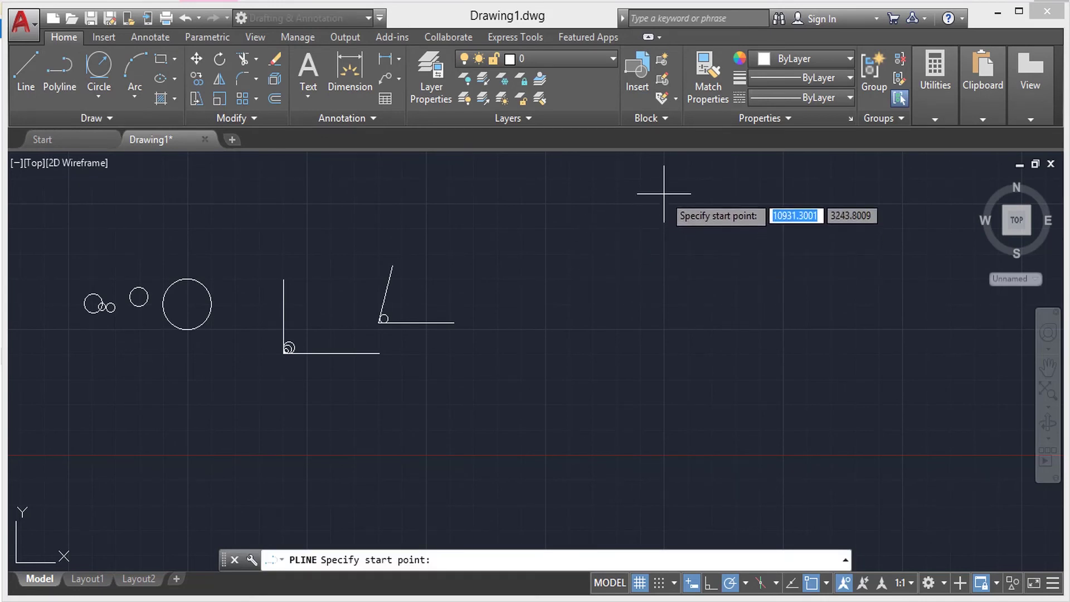
Step: Draw a polyline from the triangle's apex to the right end of its horizontal base and back
{"action": "left_click", "coordinate": [666, 205]}
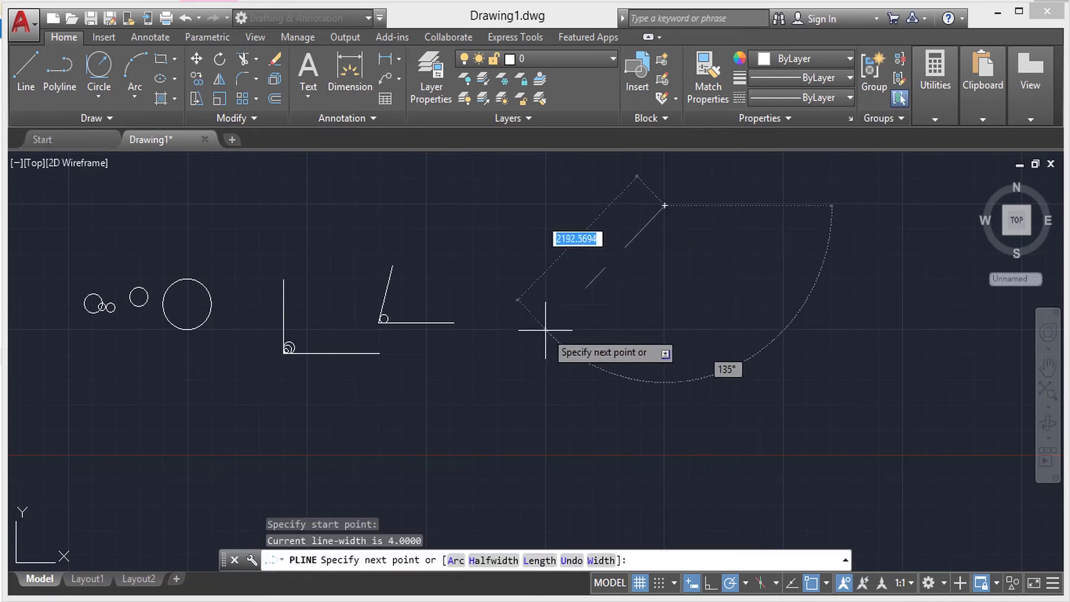
{"action": "left_click", "coordinate": [787, 330]}
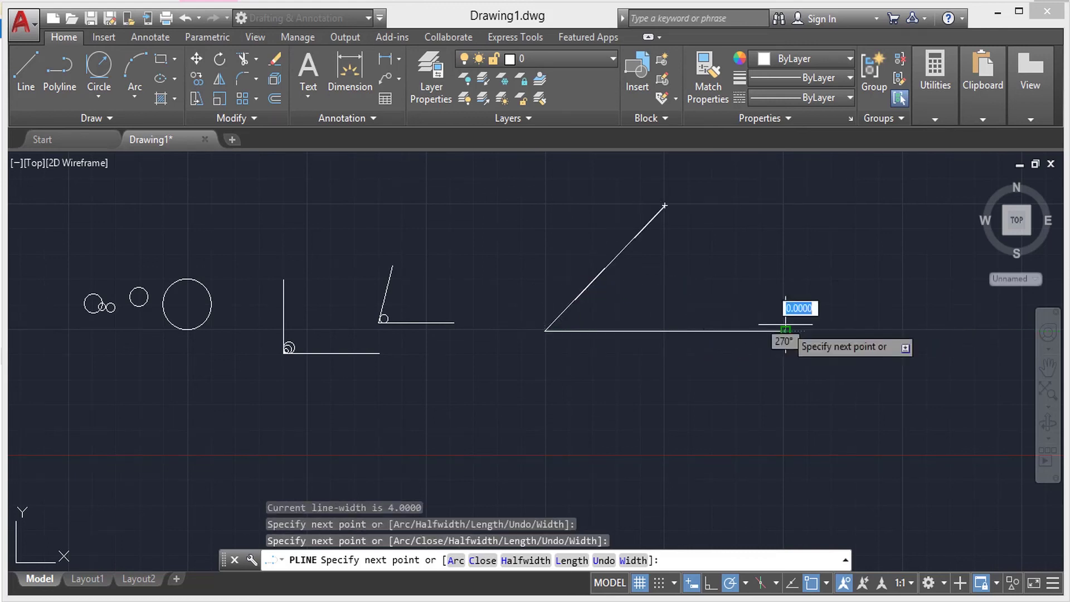
{"action": "left_click", "coordinate": [665, 206]}
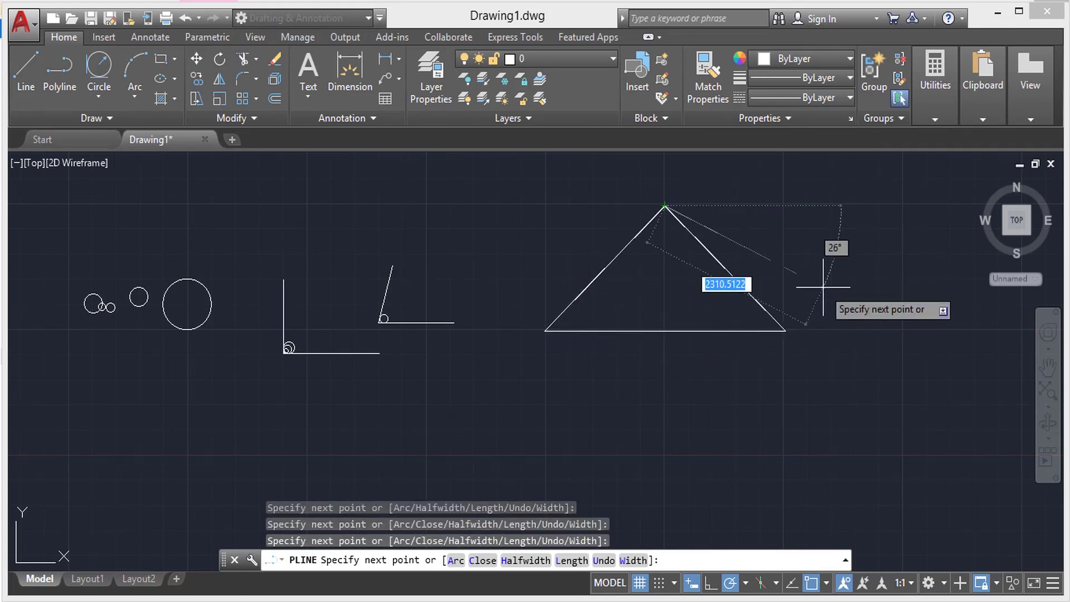
{"action": "key", "text": "Escape"}
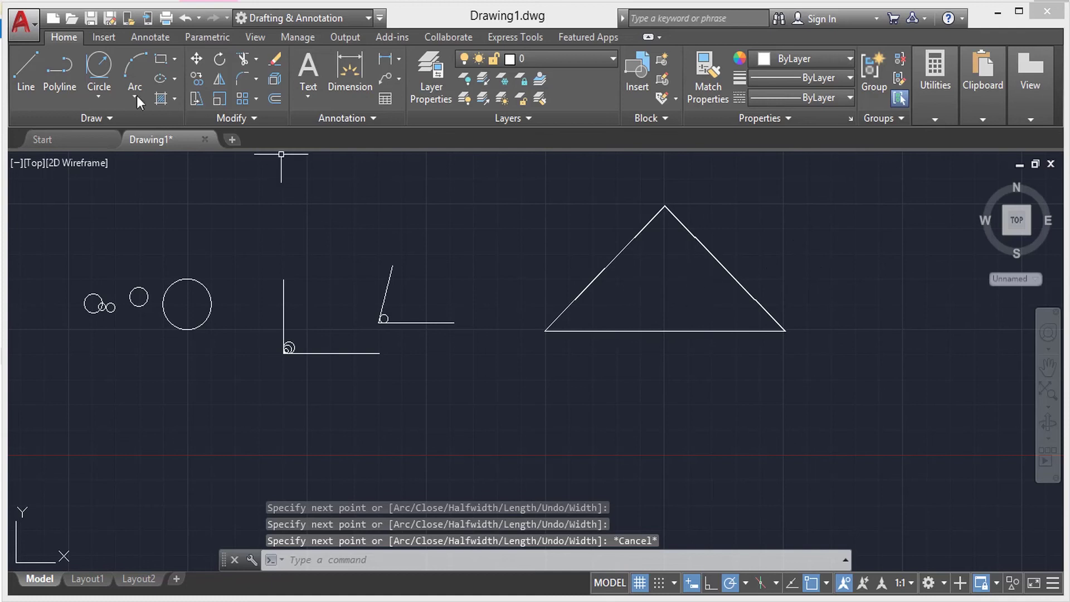
Step: Draw a Tan, Tan, Tan circle touching the triangle's left side, right side and base
{"action": "left_click", "coordinate": [102, 99]}
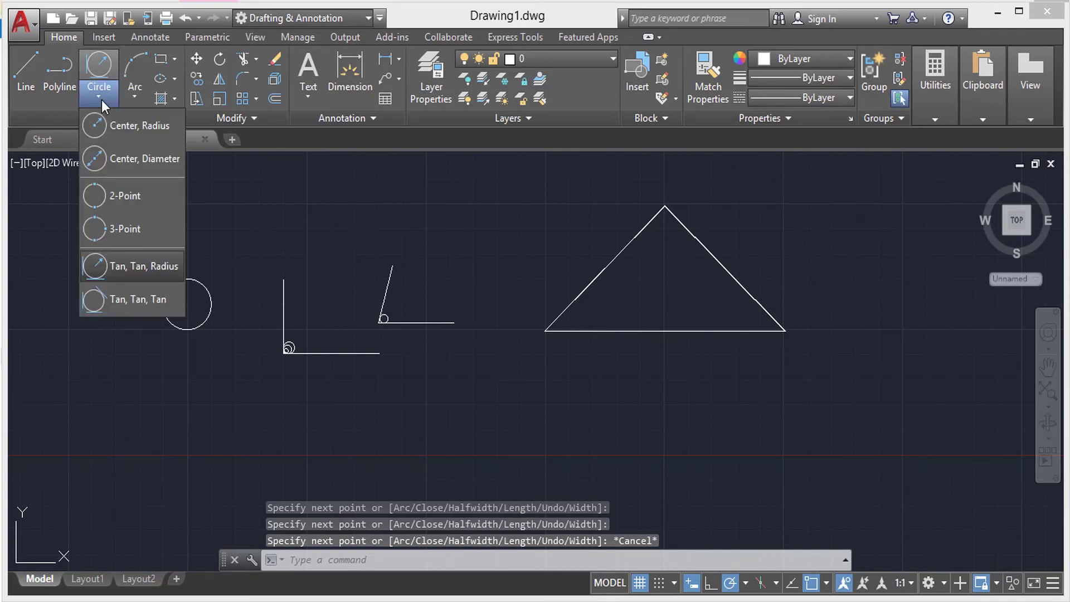
{"action": "left_click", "coordinate": [138, 302]}
{"action": "left_click", "coordinate": [610, 262]}
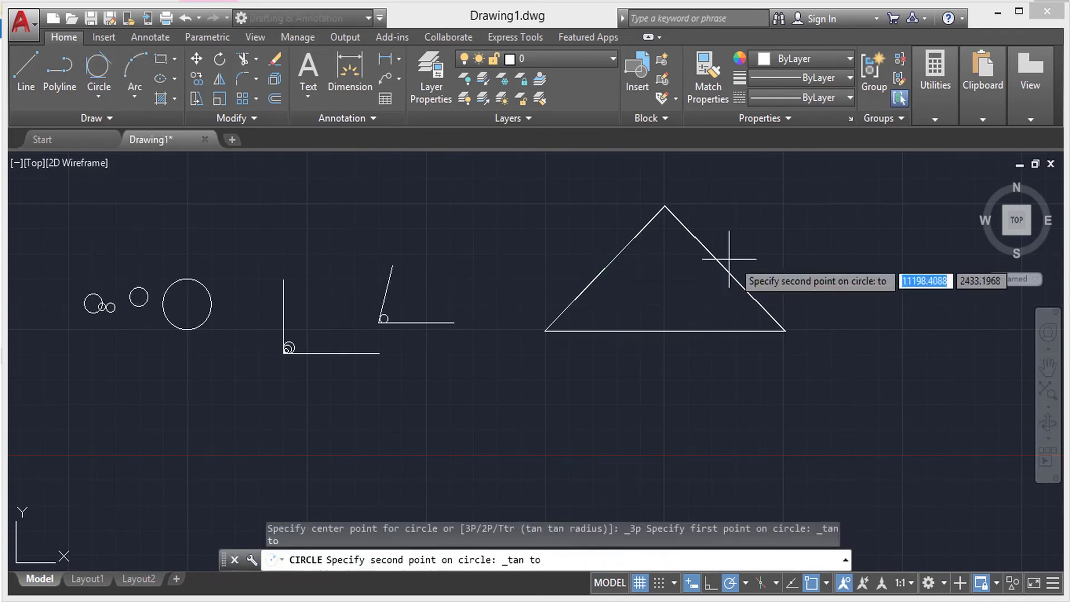
{"action": "left_click", "coordinate": [714, 256]}
{"action": "left_click", "coordinate": [687, 318]}
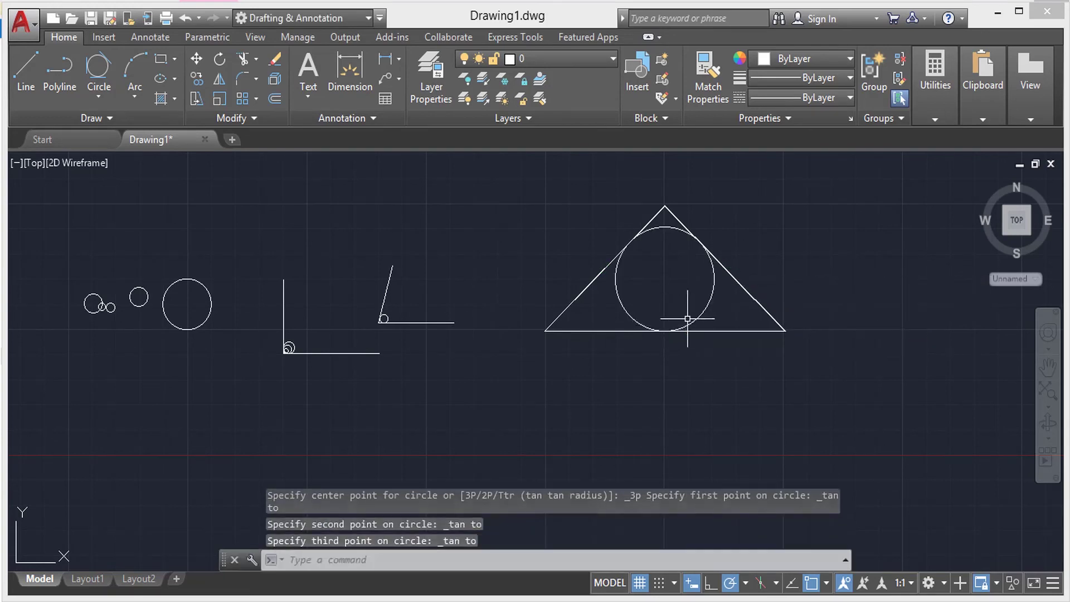
{"action": "scroll", "coordinate": [712, 337], "scroll_direction": "up", "scroll_amount": 2}
{"action": "scroll", "coordinate": [705, 301], "scroll_direction": "up", "scroll_amount": 2}
{"action": "middle_click_drag", "start_coordinate": [697, 268], "coordinate": [738, 433]}
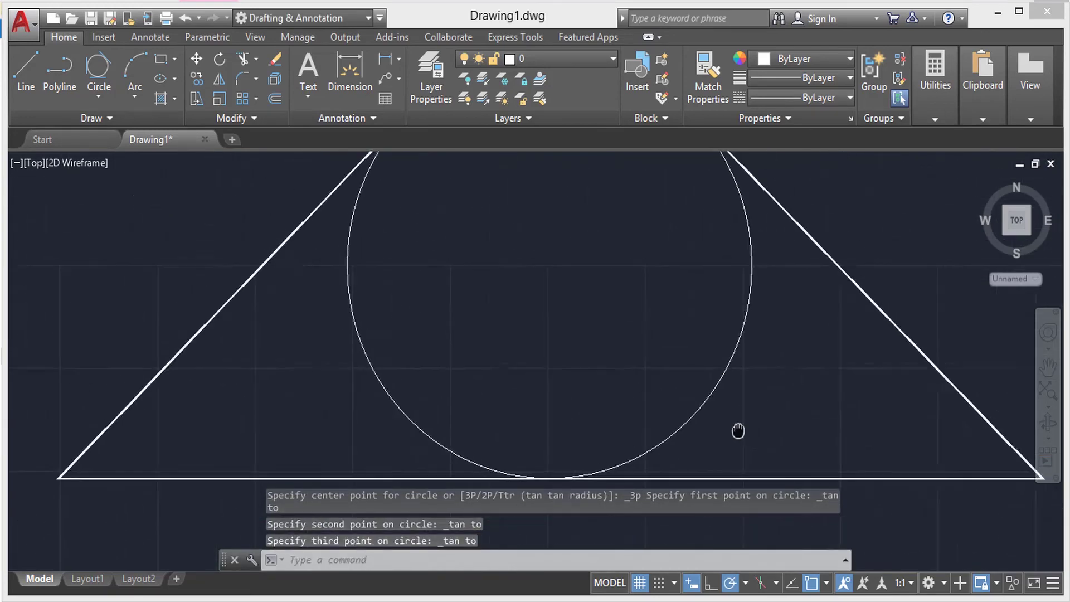
{"action": "scroll", "coordinate": [730, 390], "scroll_direction": "down", "scroll_amount": 1}
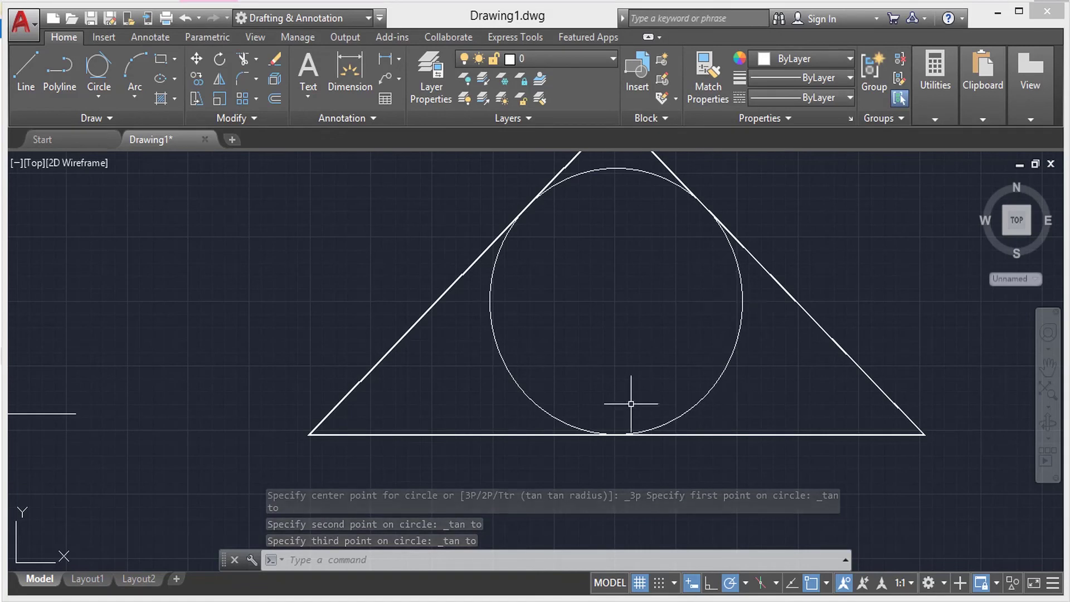
{"action": "scroll", "coordinate": [636, 407], "scroll_direction": "down", "scroll_amount": 5}
{"action": "scroll", "coordinate": [644, 391], "scroll_direction": "up", "scroll_amount": 2}
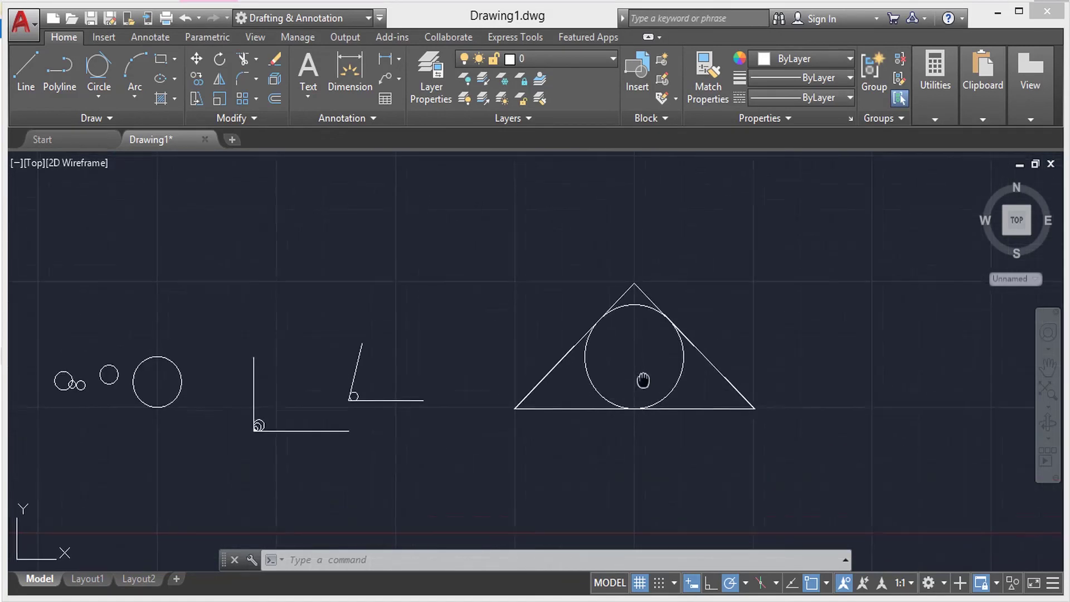
{"action": "scroll", "coordinate": [726, 339], "scroll_direction": "up", "scroll_amount": 1}
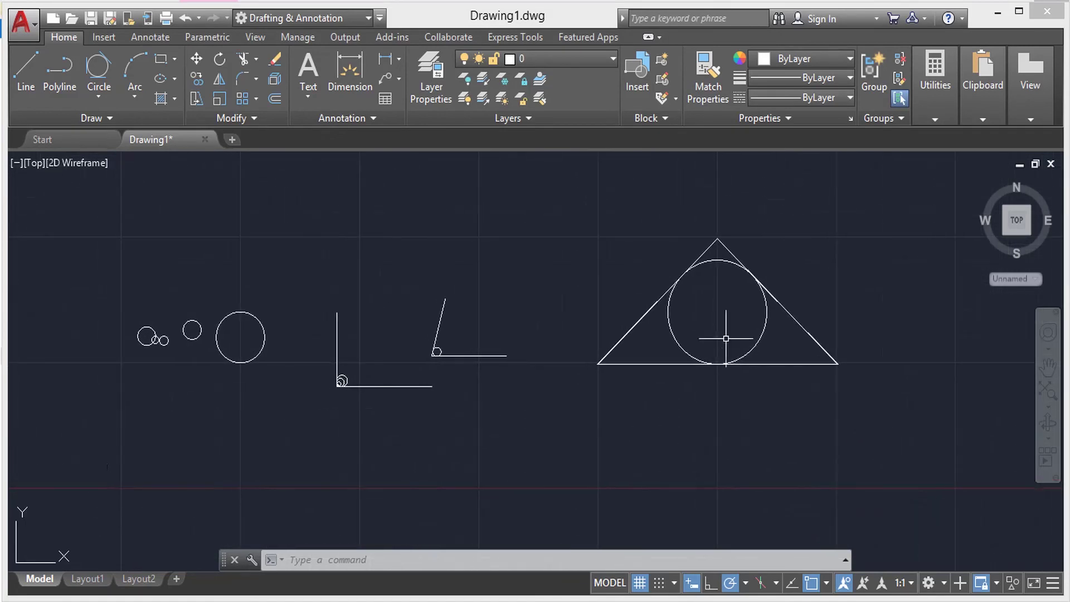
{"action": "left_click", "coordinate": [106, 97]}
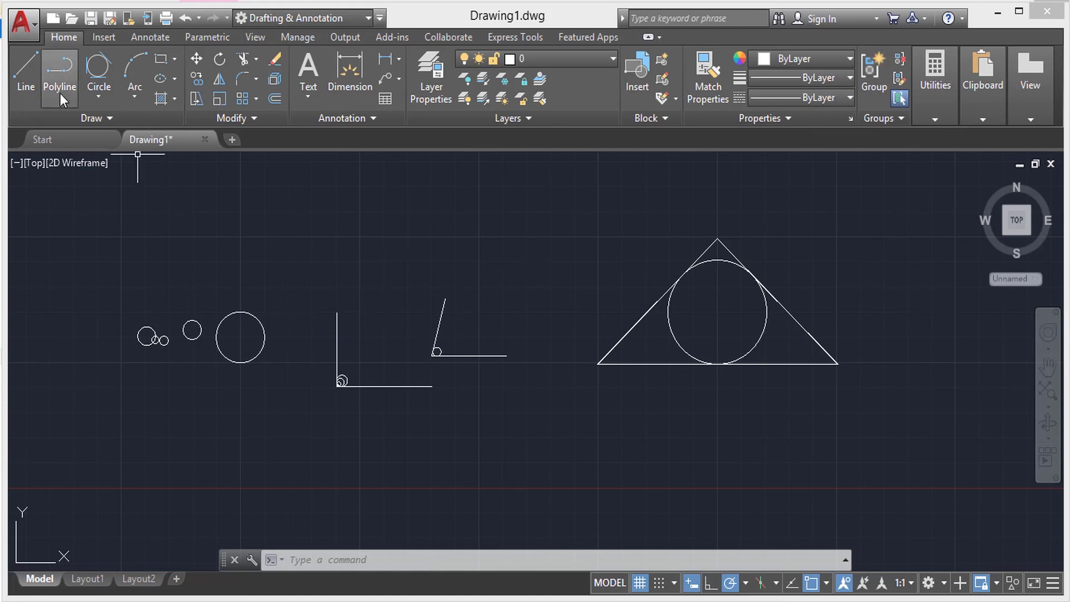
{"action": "left_click", "coordinate": [96, 104]}
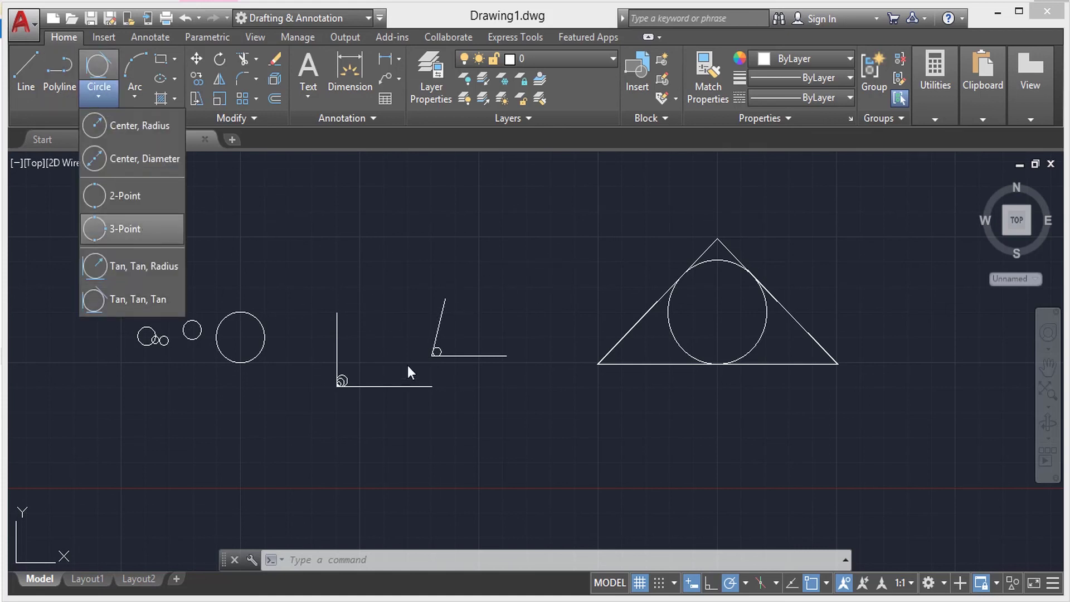